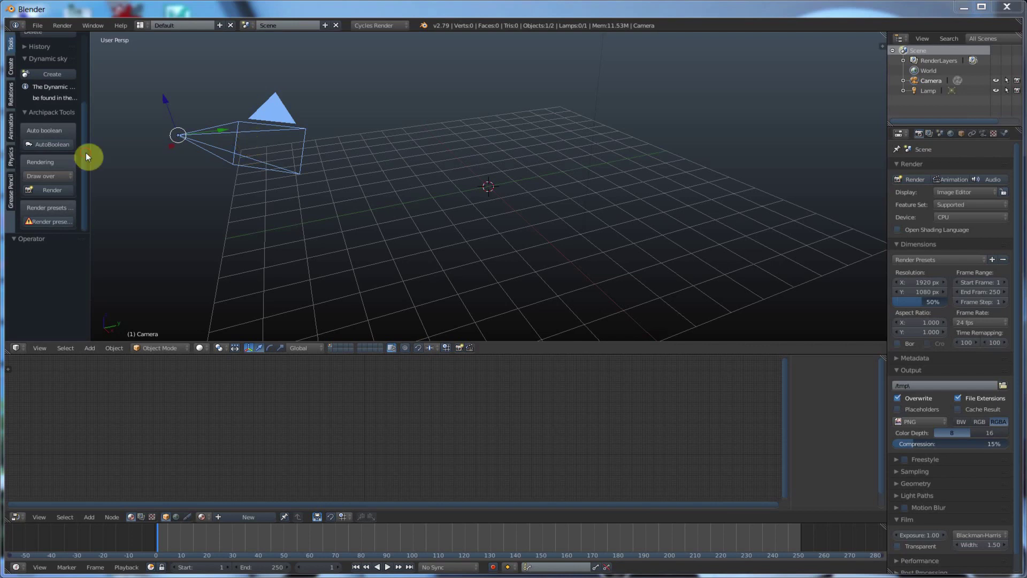
# Add a radius-1 Suzanne monkey at the origin, then select the camera.
pyautogui.scroll(5, 85, 153)
pyautogui.click(10, 65)
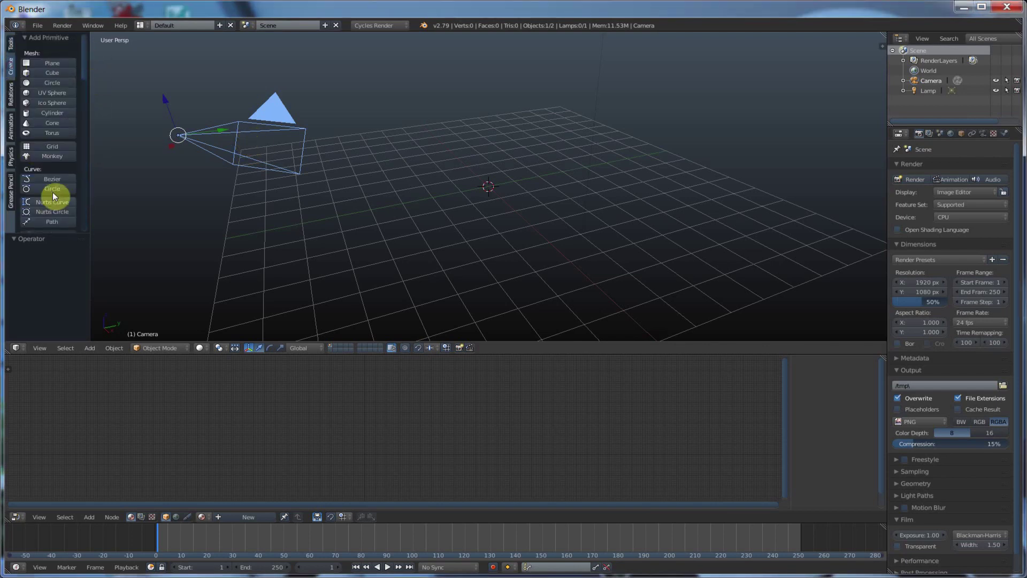
pyautogui.click(45, 156)
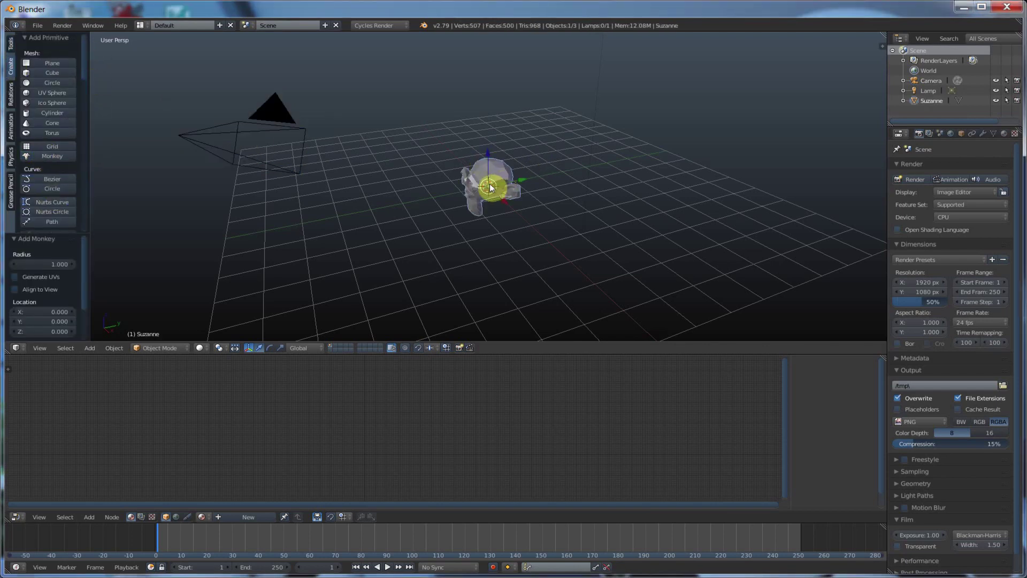
pyautogui.rightClick(278, 112)
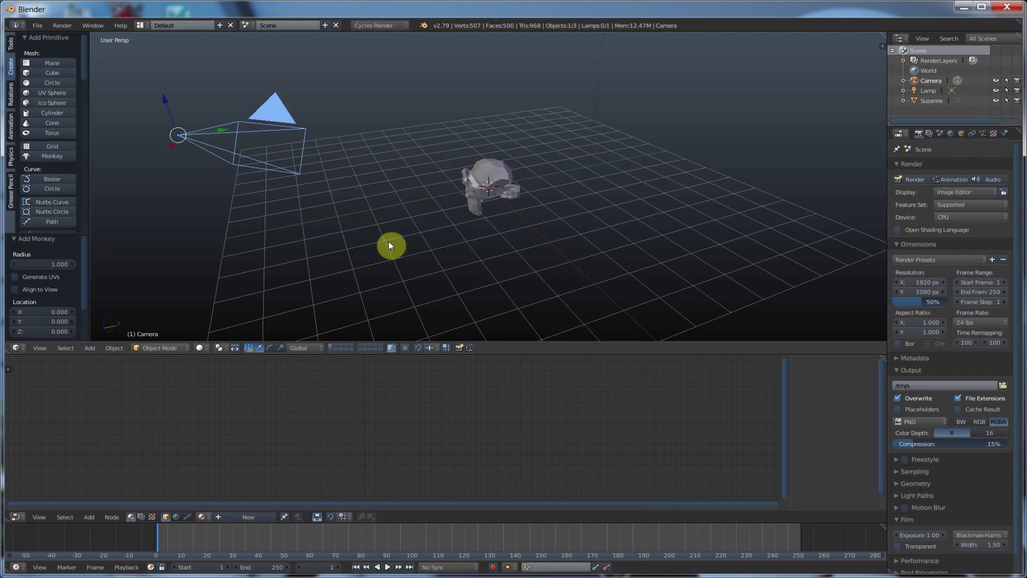
pyautogui.moveTo(366, 243)
pyautogui.mouseDown(button='middle')
pyautogui.moveTo(413, 243)
pyautogui.moveTo(360, 249)
pyautogui.moveTo(380, 258)
pyautogui.moveTo(426, 255)
pyautogui.moveTo(373, 246)
pyautogui.mouseUp(button='middle')
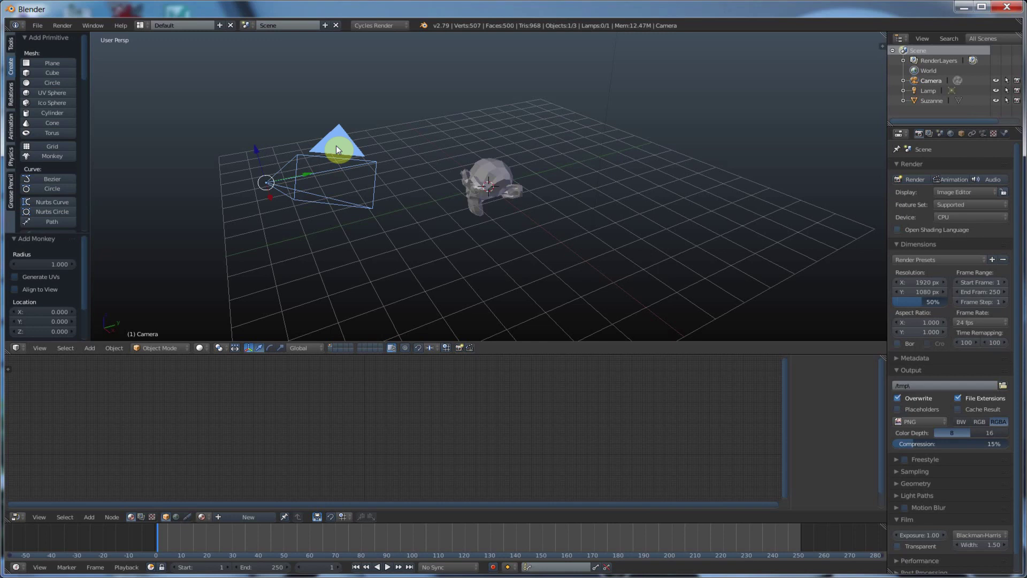
# View through the camera, orbit around Suzanne with Numpad 6, then return to camera view.
pyautogui.press('KP_0')
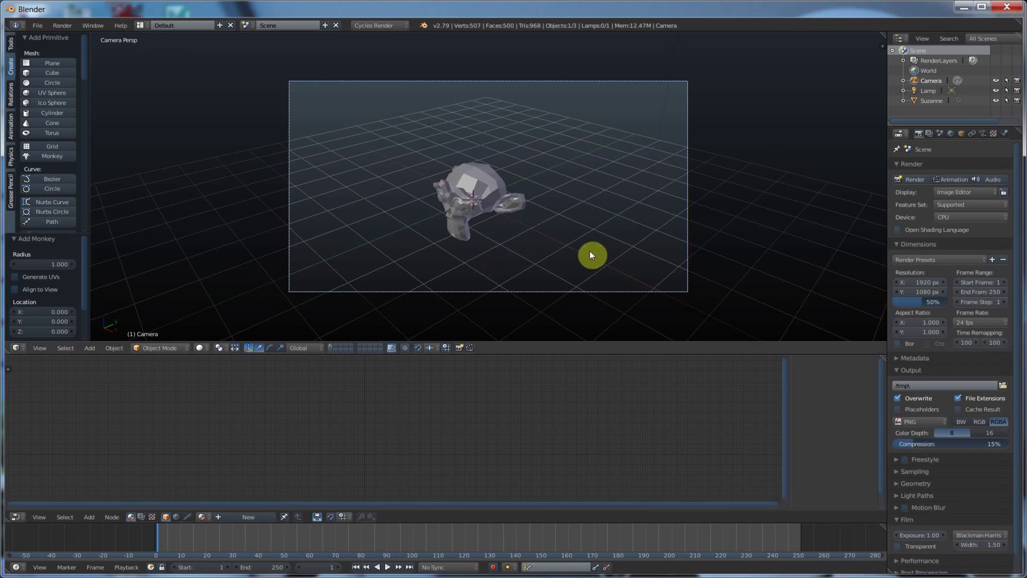
pyautogui.press('KP_6')
pyautogui.press('KP_6')
pyautogui.press('KP_6')
pyautogui.press('KP_6')
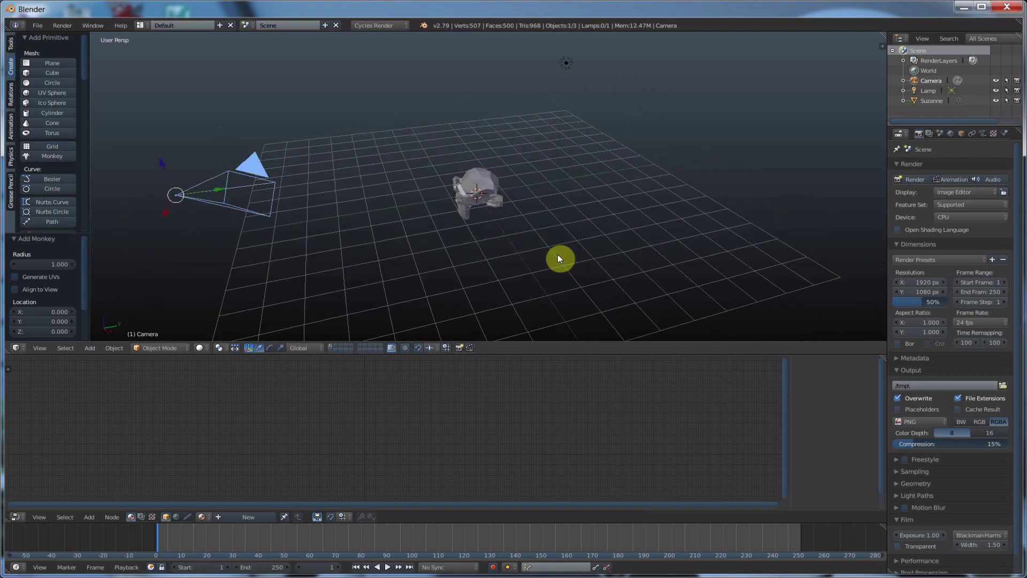
pyautogui.press('KP_6')
pyautogui.press('KP_6')
pyautogui.press('KP_6')
pyautogui.press('KP_6')
pyautogui.press('KP_6')
pyautogui.press('KP_6')
pyautogui.press('KP_6')
pyautogui.press('KP_6')
pyautogui.press('KP_6')
pyautogui.press('KP_6')
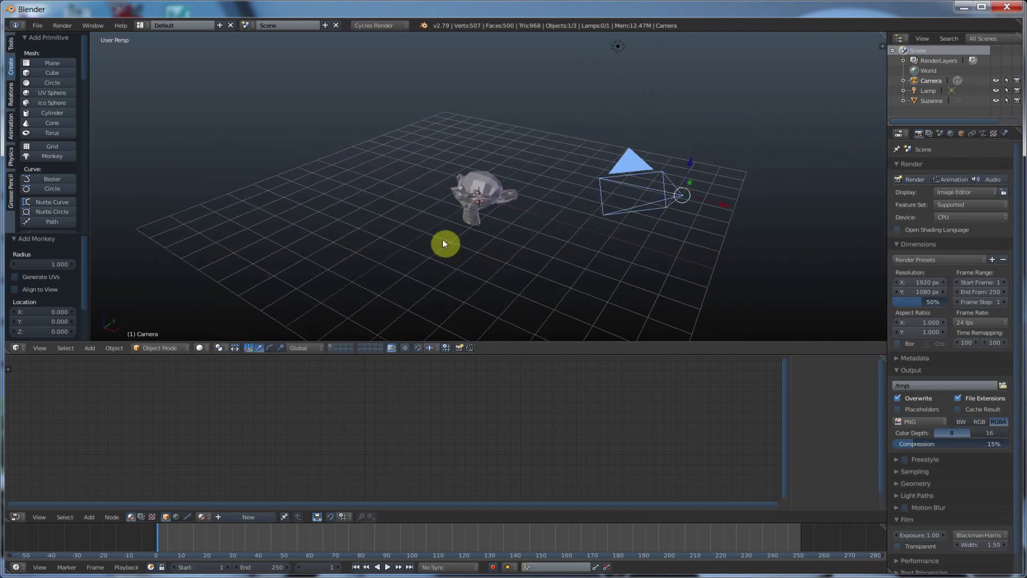
pyautogui.press('KP_6')
pyautogui.press('KP_6')
pyautogui.press('KP_6')
pyautogui.press('KP_6')
pyautogui.press('KP_6')
pyautogui.press('KP_6')
pyautogui.press('KP_6')
pyautogui.press('KP_6')
pyautogui.press('KP_6')
pyautogui.press('KP_6')
pyautogui.press('KP_6')
pyautogui.press('KP_6')
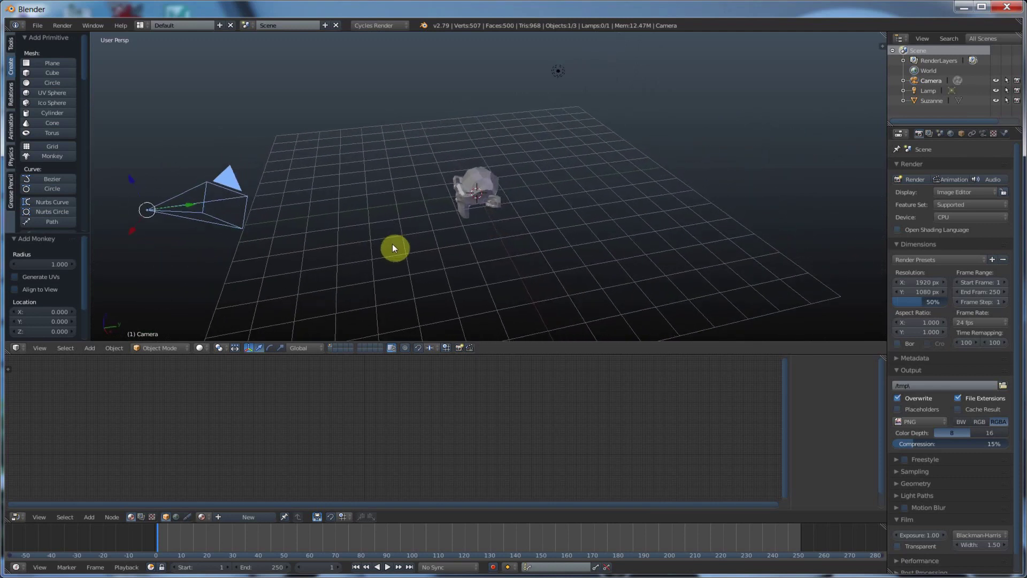
pyautogui.press('KP_6')
pyautogui.press('KP_6')
pyautogui.press('KP_6')
pyautogui.press('KP_6')
pyautogui.press('KP_6')
pyautogui.press('KP_6')
pyautogui.press('KP_6')
pyautogui.press('KP_6')
pyautogui.press('KP_6')
pyautogui.press('KP_6')
pyautogui.press('KP_6')
pyautogui.press('KP_6')
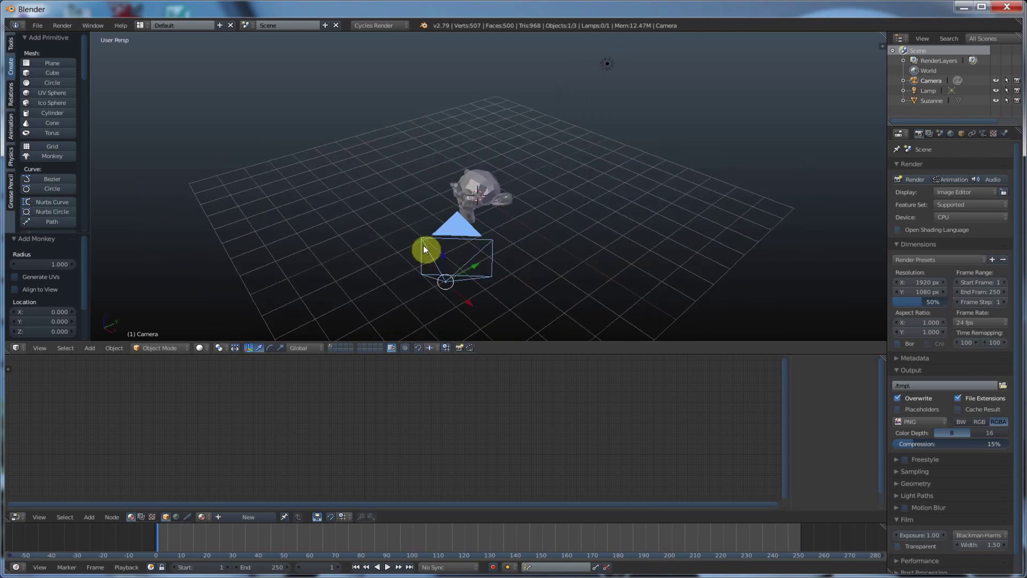
pyautogui.press('KP_6')
pyautogui.press('KP_6')
pyautogui.press('KP_6')
pyautogui.press('KP_6')
pyautogui.press('KP_6')
pyautogui.press('KP_6')
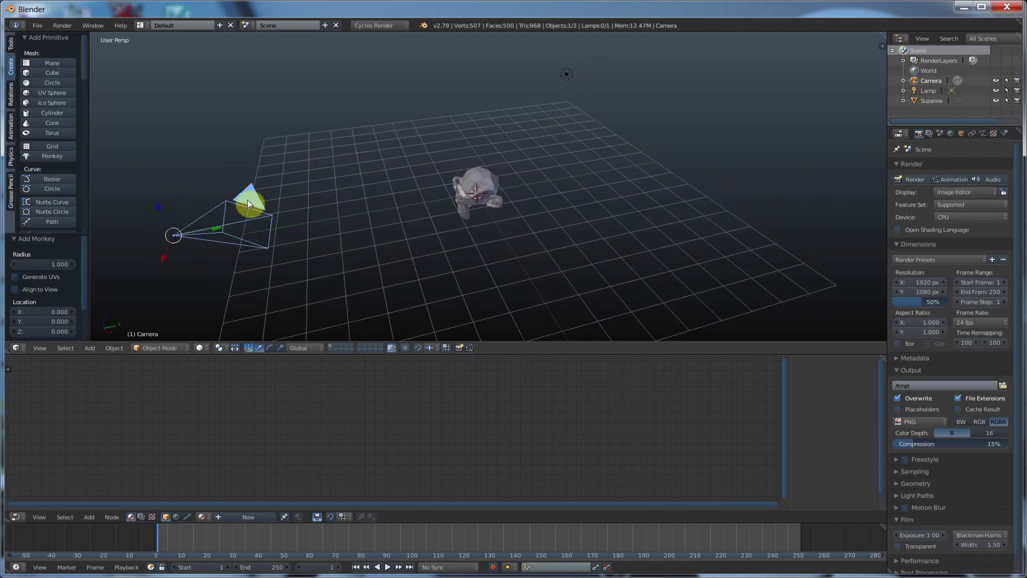
pyautogui.press('KP_0')
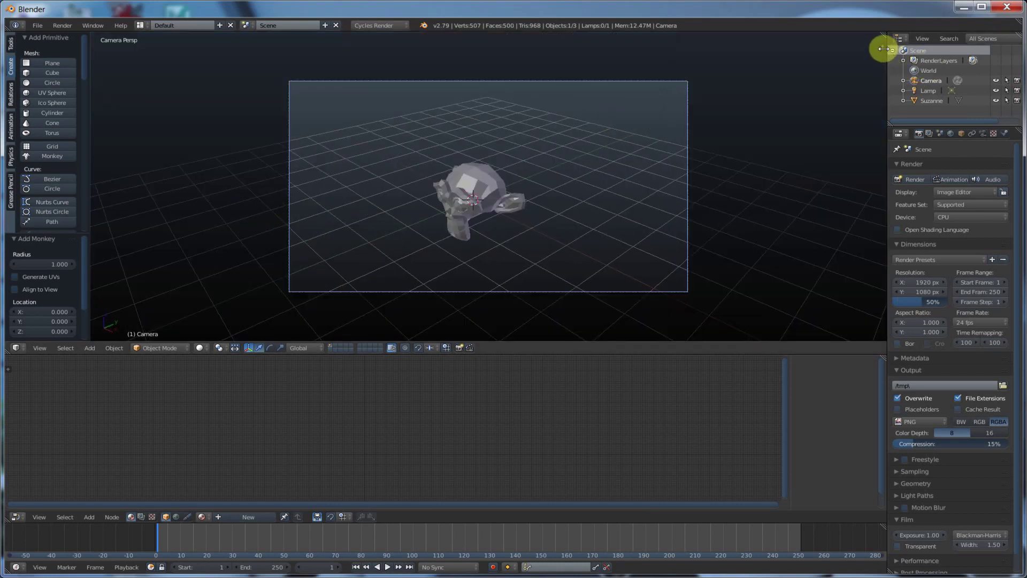
# Enable Lock Camera to View and move the camera closer to Suzanne, at 3.63, -6.42, 1.85.
pyautogui.press('n')
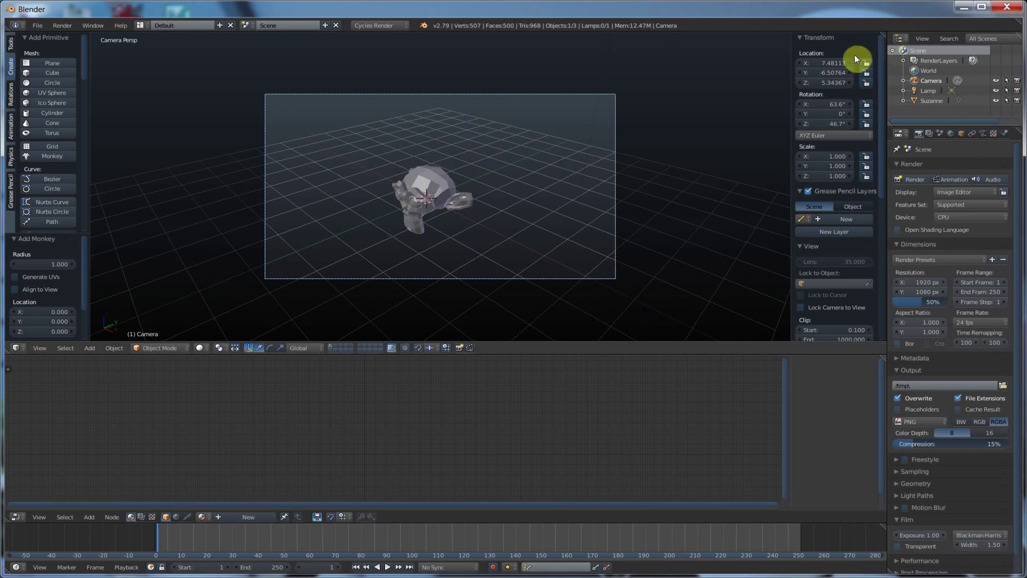
pyautogui.click(802, 307)
pyautogui.moveTo(487, 227)
pyautogui.mouseDown(button='middle')
pyautogui.moveTo(553, 212)
pyautogui.moveTo(554, 198)
pyautogui.moveTo(529, 198)
pyautogui.moveTo(476, 216)
pyautogui.moveTo(494, 228)
pyautogui.moveTo(584, 221)
pyautogui.moveTo(604, 210)
pyautogui.moveTo(605, 196)
pyautogui.moveTo(482, 227)
pyautogui.mouseUp(button='middle')
pyautogui.scroll(3, 502, 217)
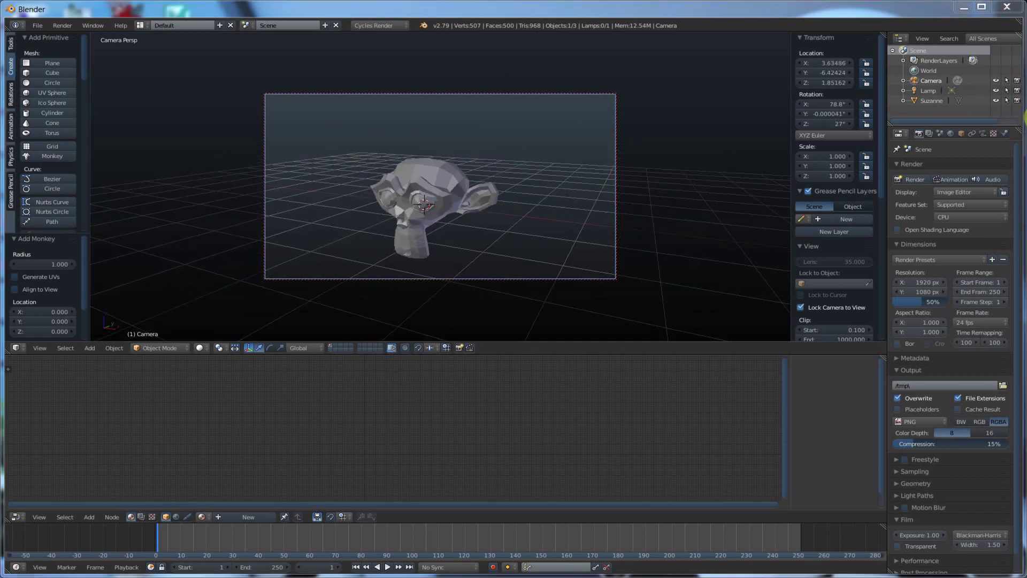
# In the widened Camera data properties, enable Safe Areas to show title and action guides.
pyautogui.click(983, 133)
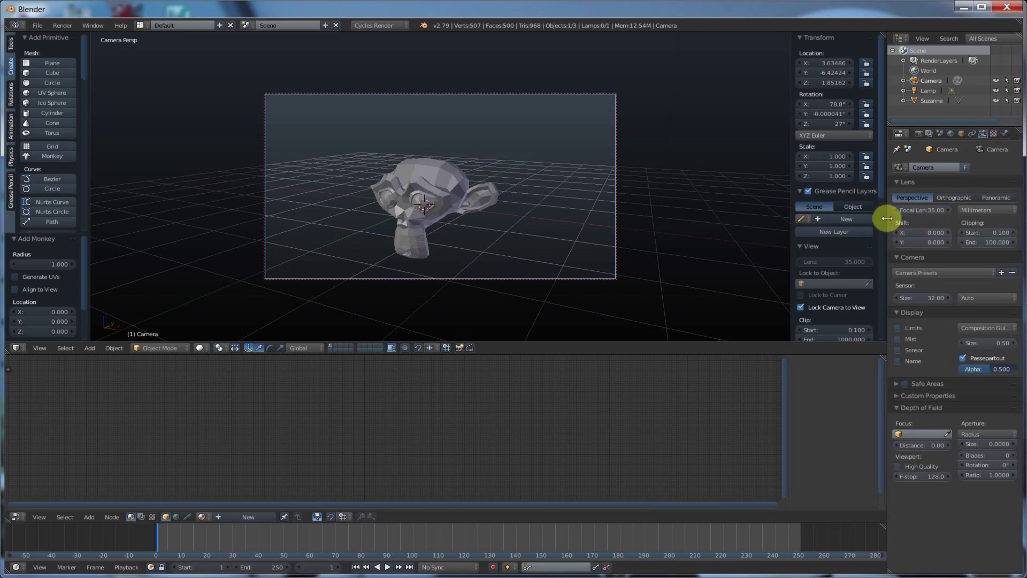
pyautogui.moveTo(884, 218); pyautogui.dragTo(863, 222)
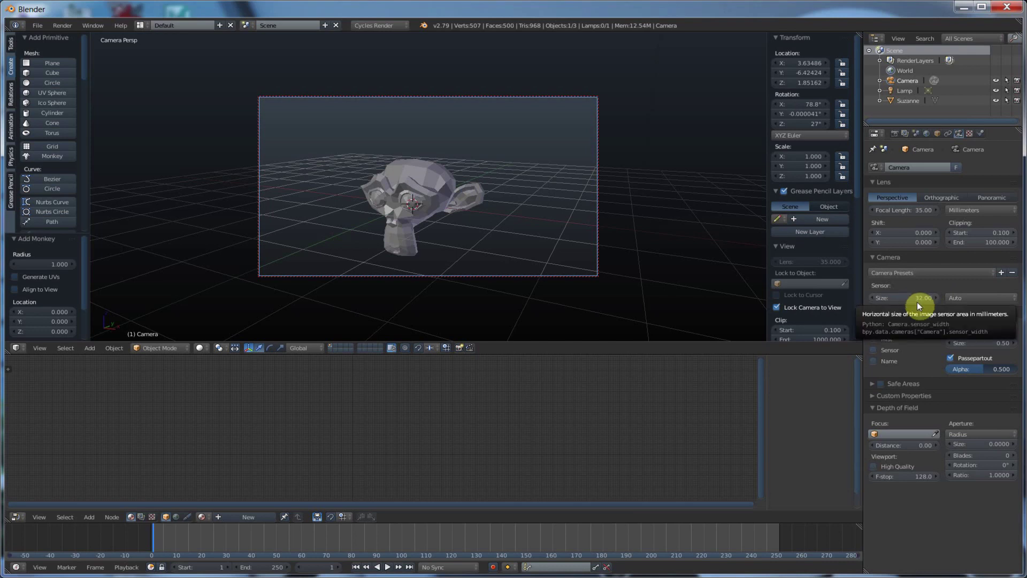
pyautogui.click(881, 384)
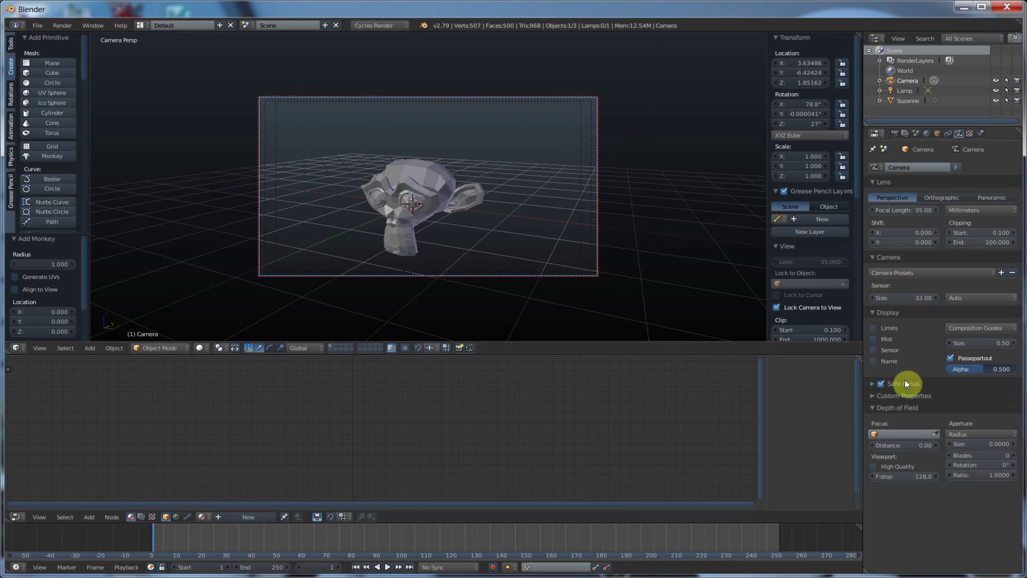
pyautogui.click(873, 384)
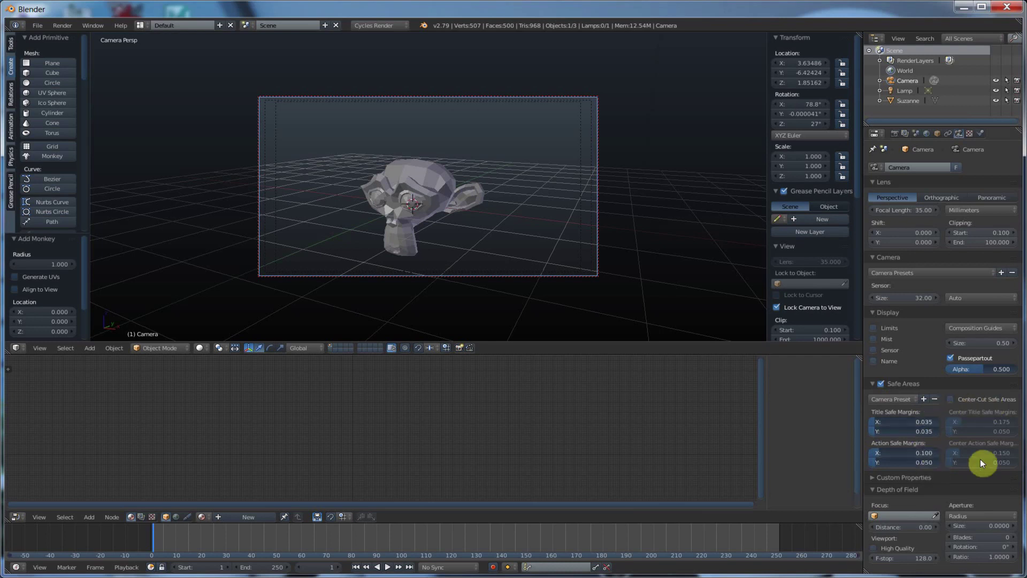
pyautogui.click(873, 384)
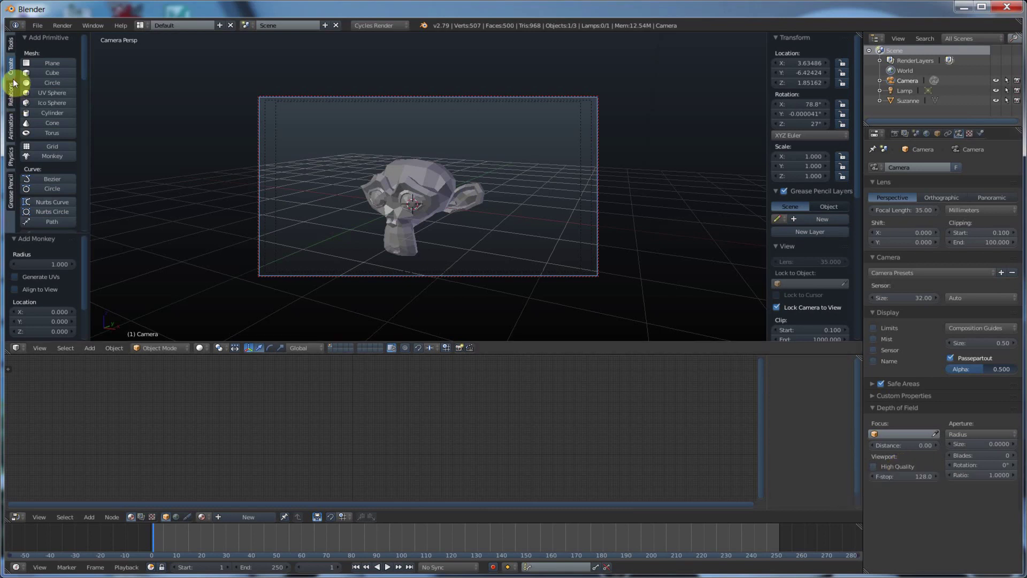
# Add Suzanne.001 at Y 7.532 behind the first head and reselect the Camera.
pyautogui.click(52, 156)
pyautogui.moveTo(430, 197); pyautogui.dragTo(525, 157)
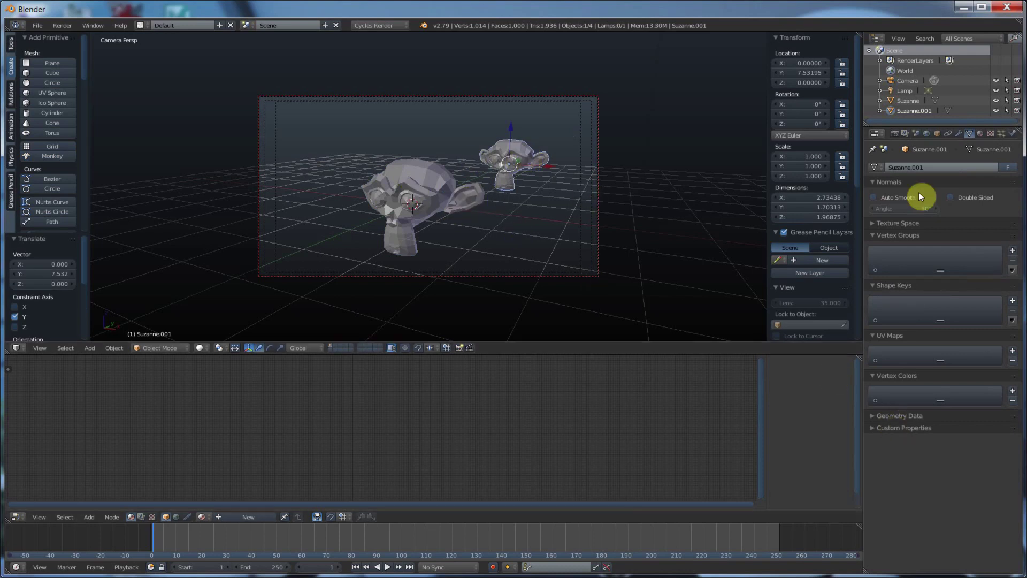
pyautogui.rightClick(908, 84)
pyautogui.click(938, 80)
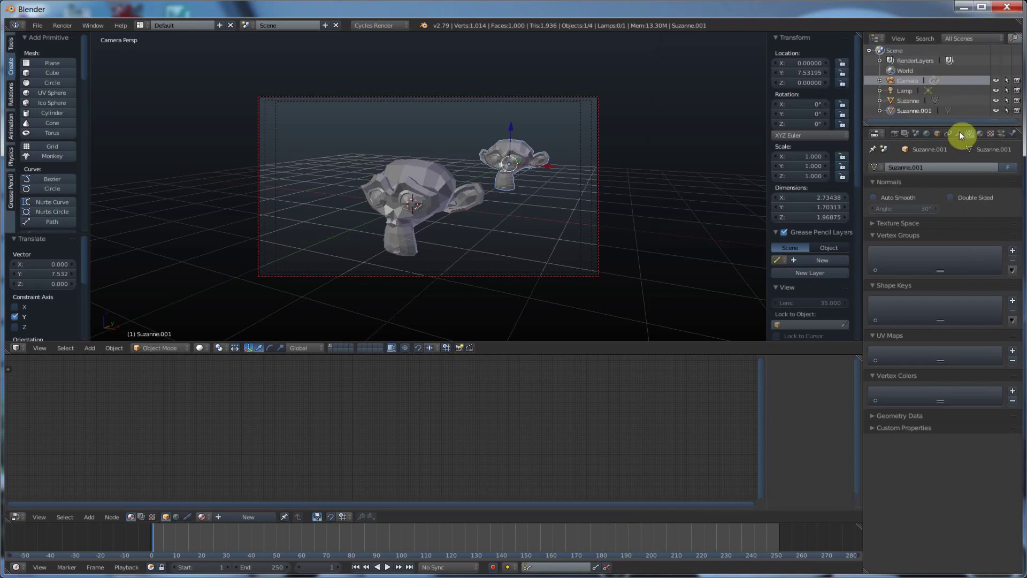
pyautogui.click(891, 82)
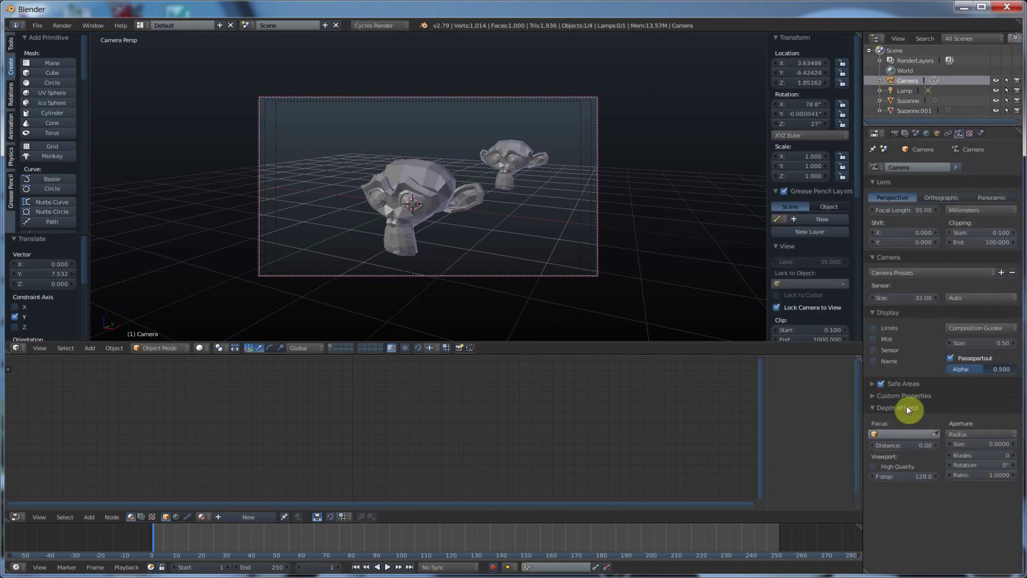
# Set the front Suzanne as depth of field focus and enable Viewport High Quality.
pyautogui.click(934, 431)
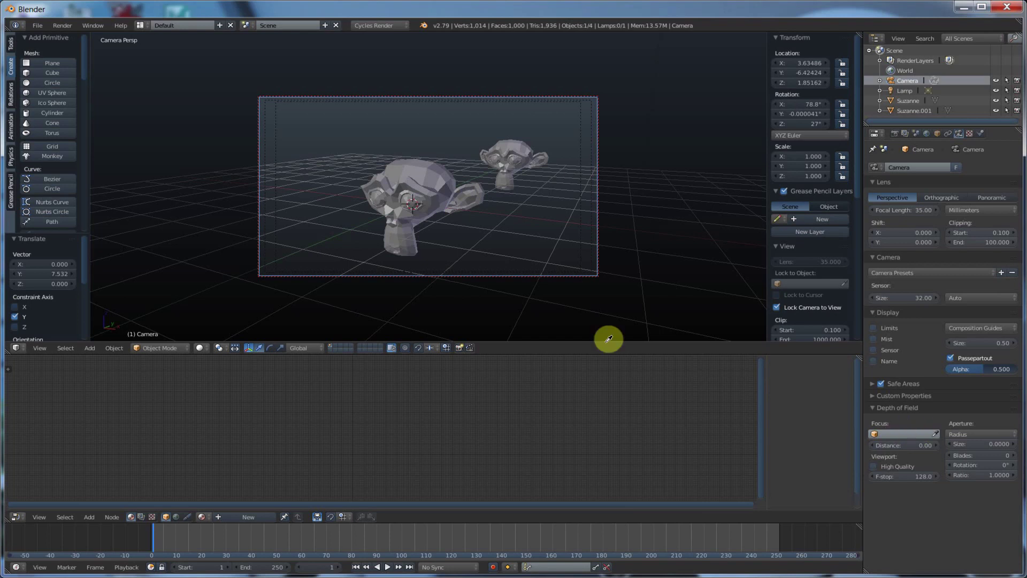
pyautogui.click(416, 174)
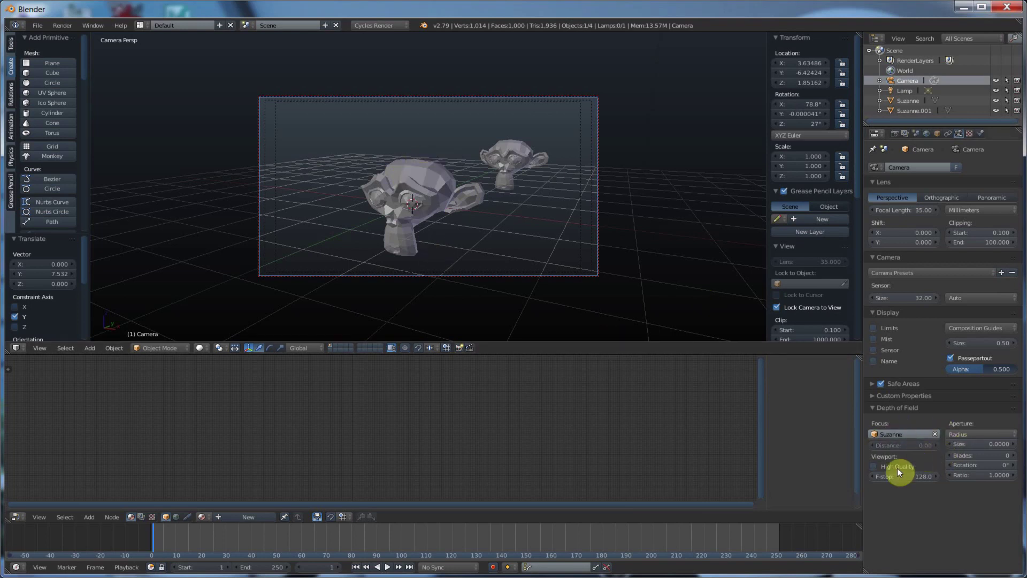
pyautogui.click(874, 468)
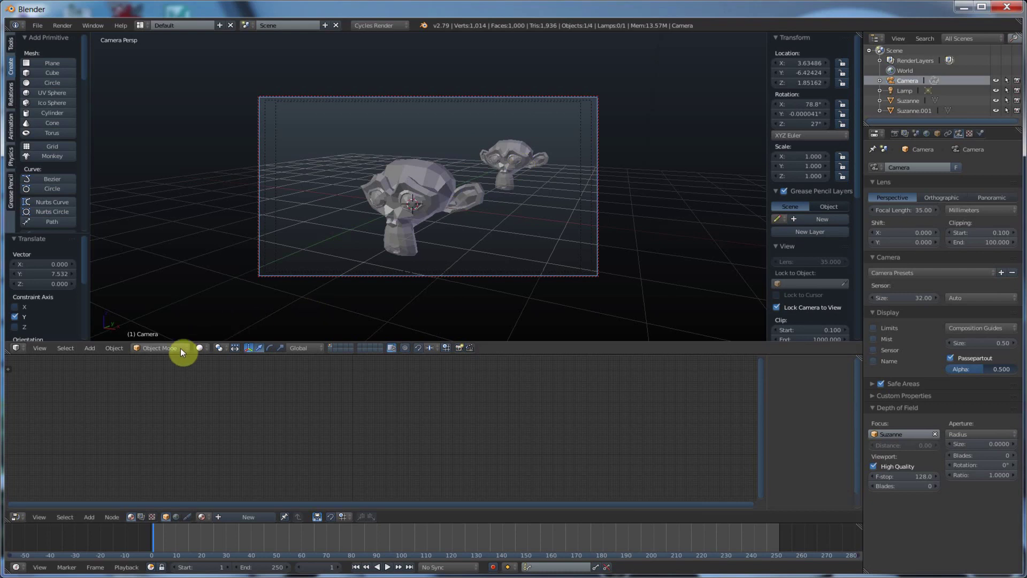
# Switch the viewport to a live Cycles rendered preview and nudge the camera slightly.
pyautogui.click(206, 347)
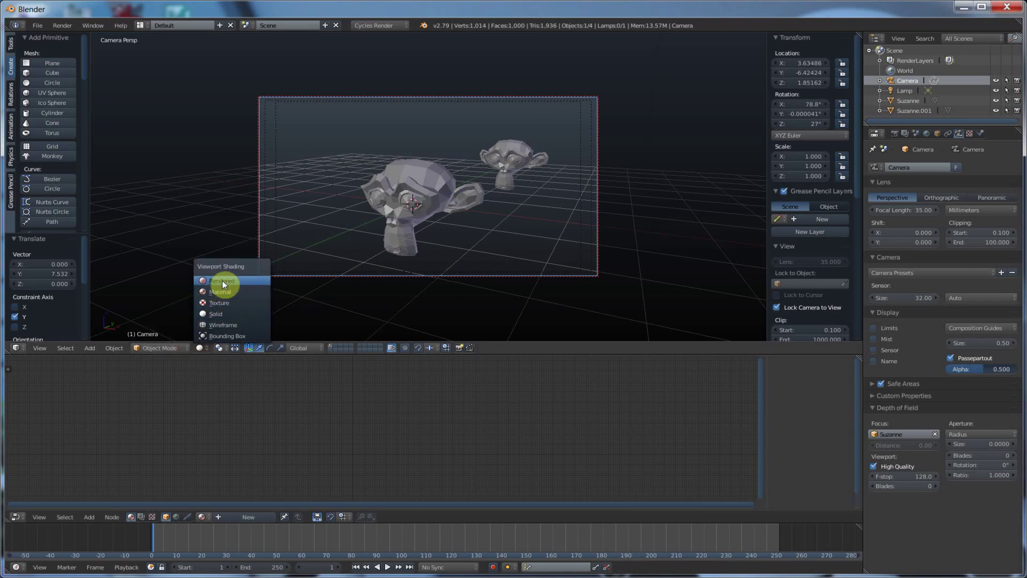
pyautogui.click(222, 280)
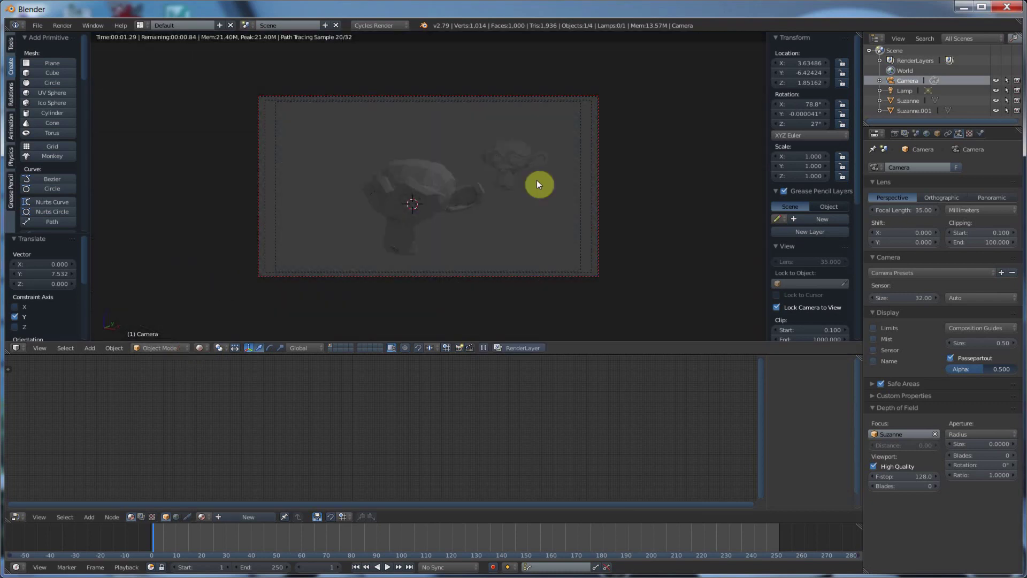
pyautogui.moveTo(474, 206)
pyautogui.mouseDown(button='middle')
pyautogui.moveTo(490, 203)
pyautogui.moveTo(473, 208)
pyautogui.mouseUp(button='middle')
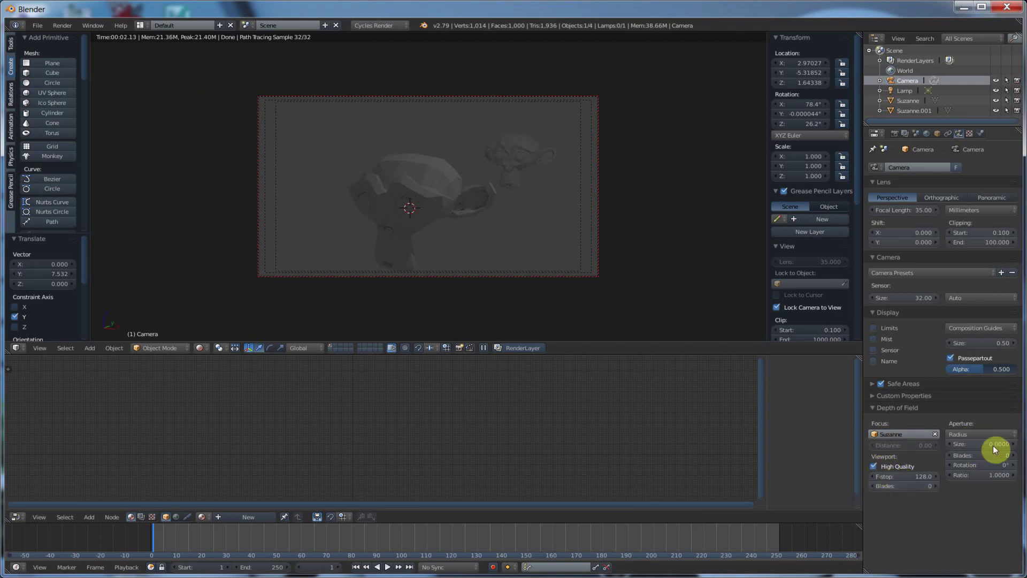
# Set the aperture to F-stop 0.6 and orbit the camera to 2.93, -5.44, 1.06.
pyautogui.click(984, 431)
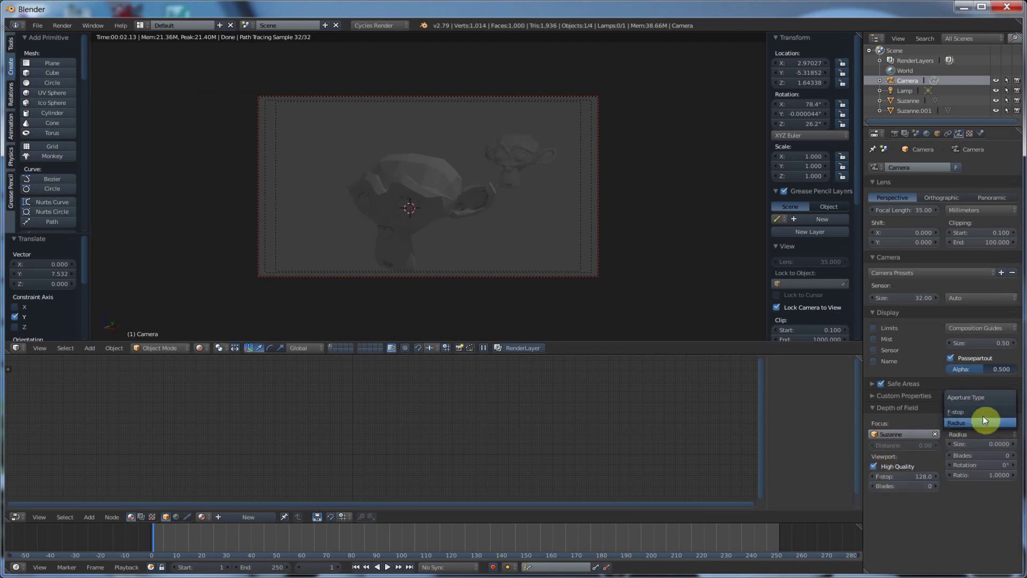
pyautogui.click(982, 415)
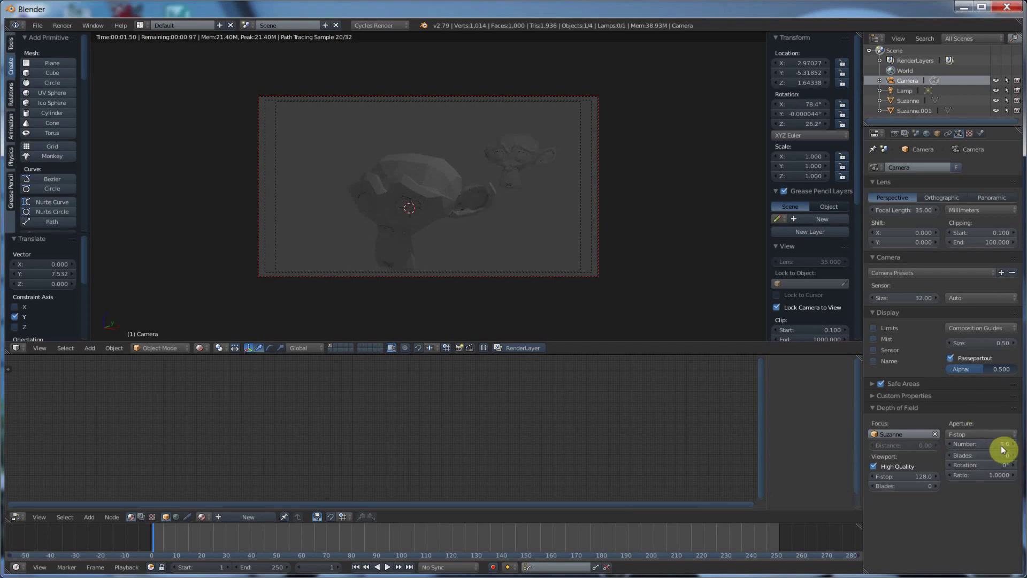
pyautogui.moveTo(1002, 448); pyautogui.dragTo(959, 448)
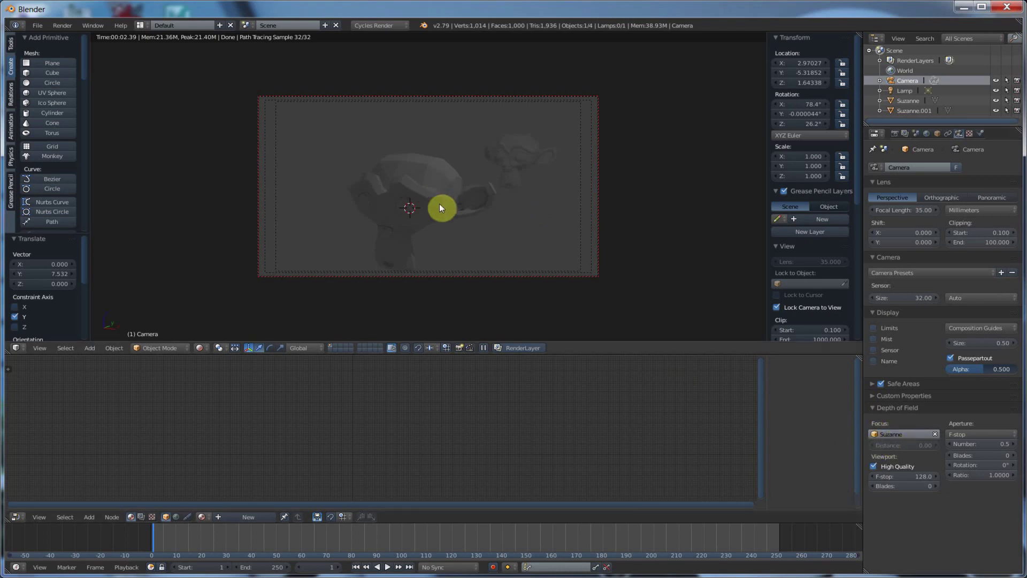
pyautogui.moveTo(461, 224); pyautogui.dragTo(464, 223, button='middle')
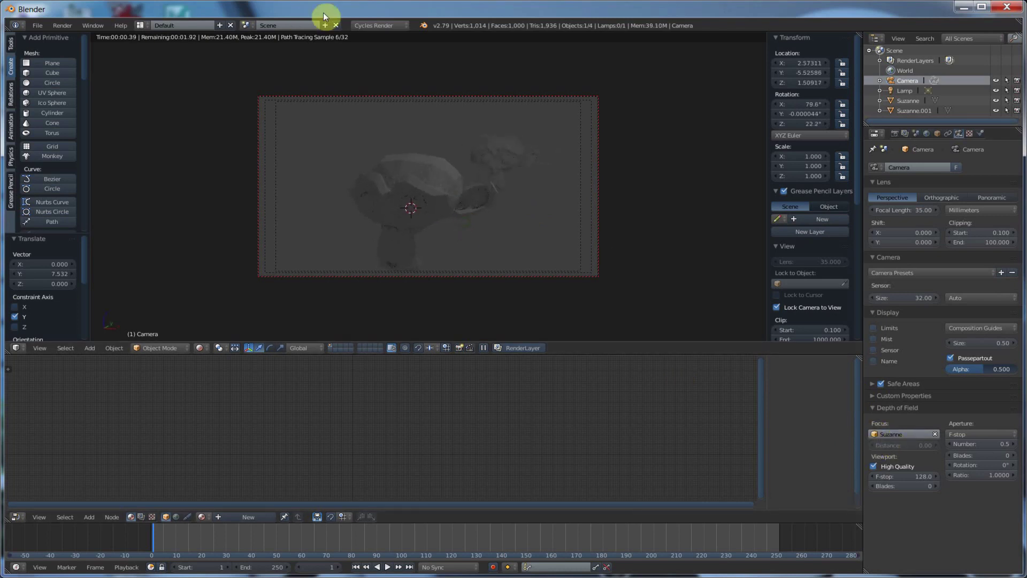
pyautogui.moveTo(423, 171); pyautogui.dragTo(463, 184, button='middle')
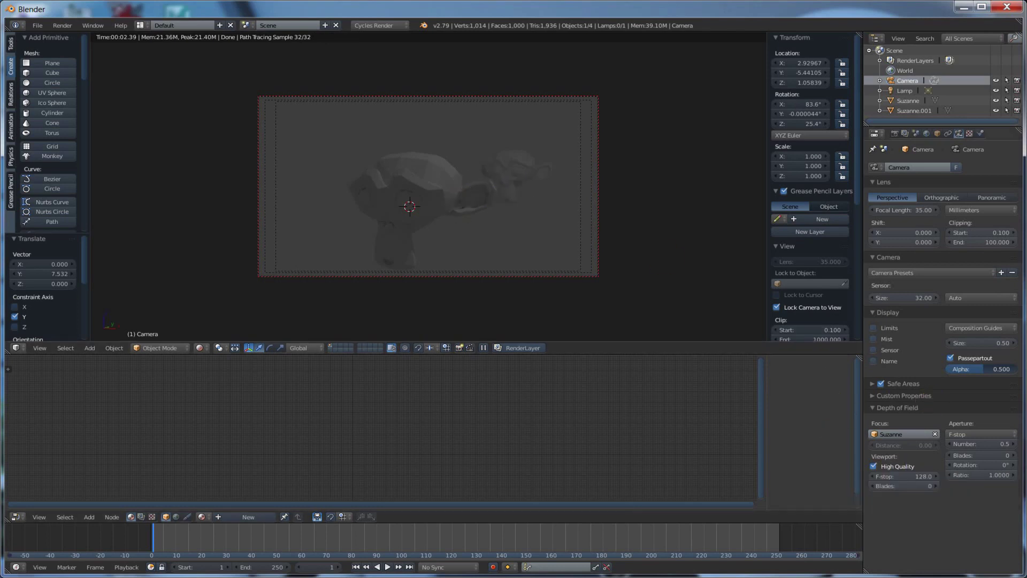
# Switch the viewport to Solid shading and collapse the Depth of Field panel.
pyautogui.click(219, 348)
pyautogui.click(201, 346)
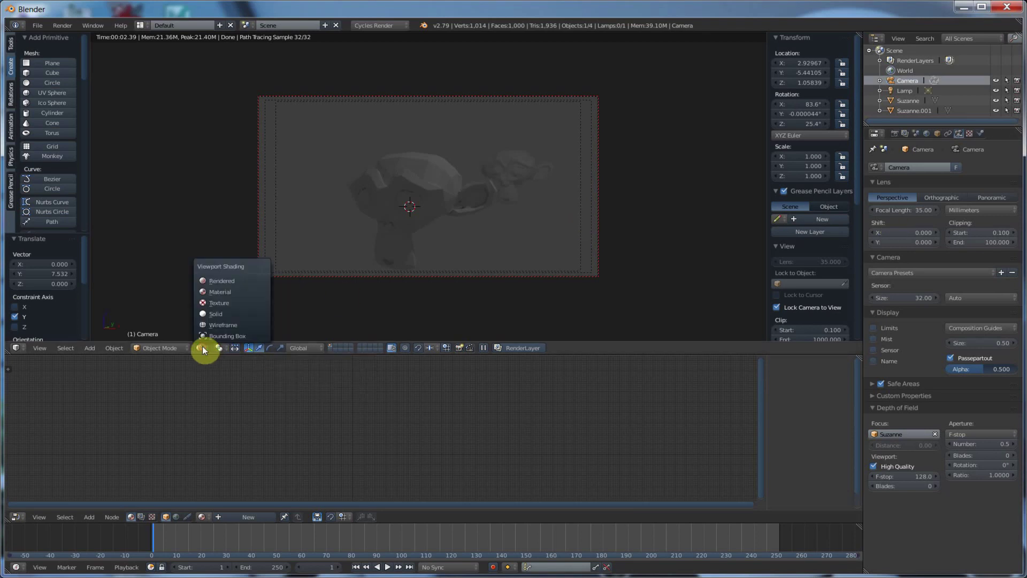
pyautogui.click(210, 312)
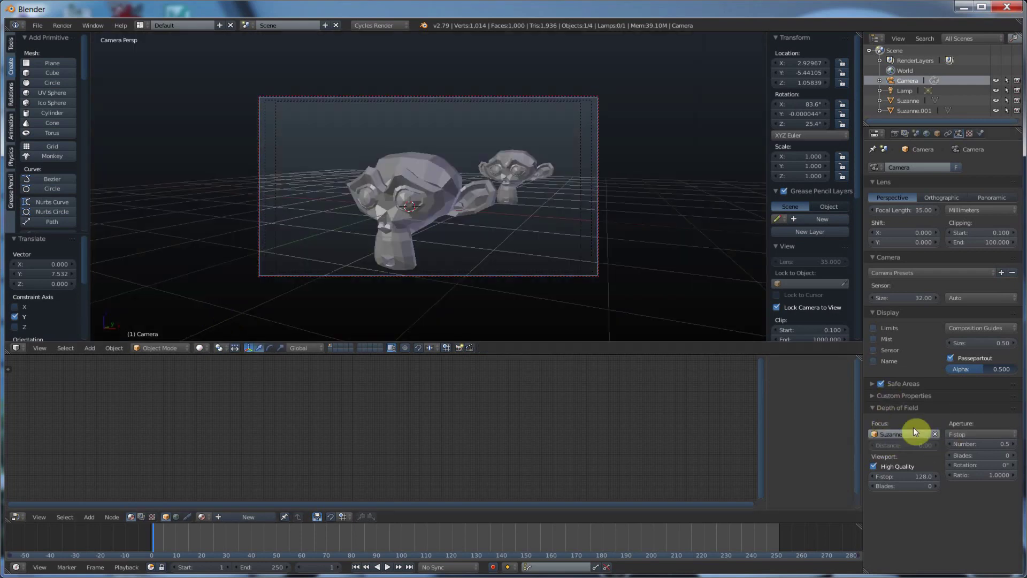
pyautogui.click(878, 407)
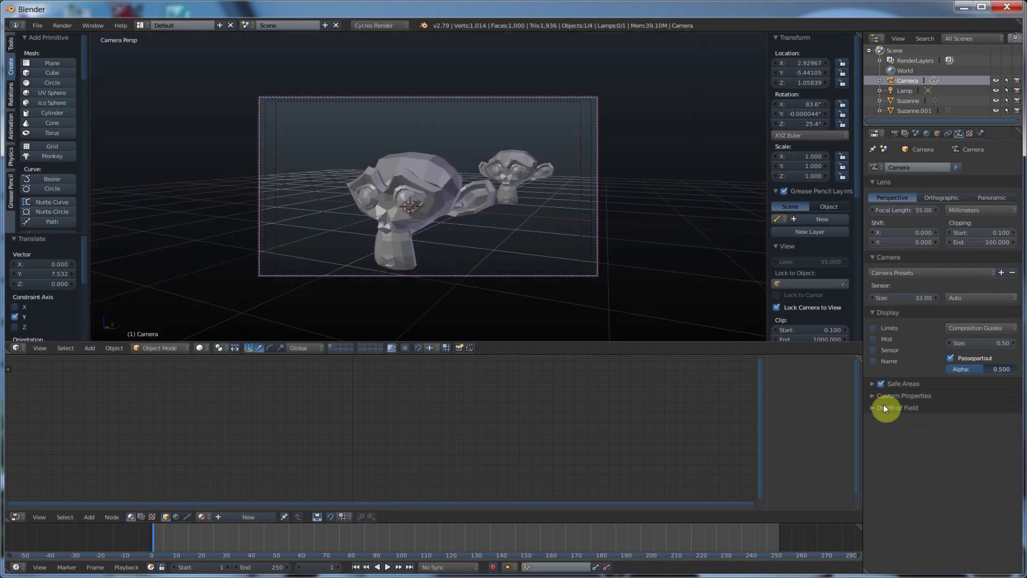
# Set the camera sensor size to 36.
pyautogui.moveTo(914, 297); pyautogui.dragTo(916, 297)
pyautogui.click(916, 297)
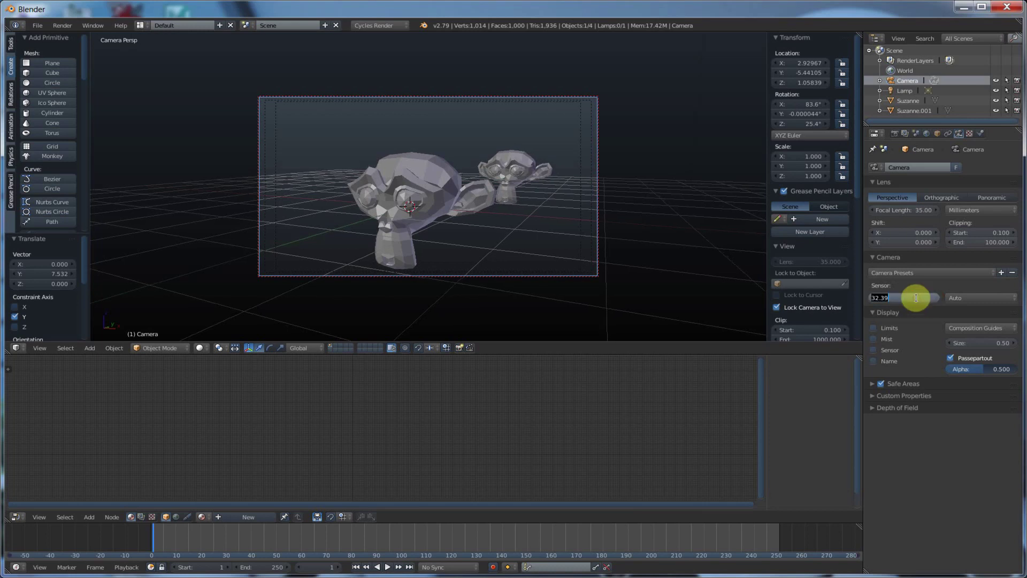
pyautogui.write('36')
pyautogui.press('Return')
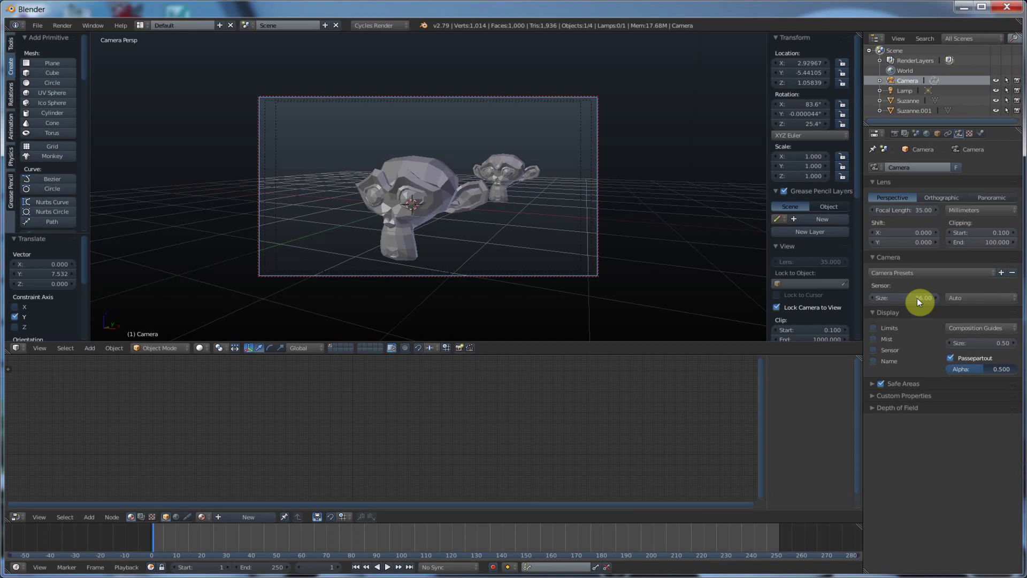
# Try 16 mm and 300 mm focal lengths, zooming out and orbiting to face both heads.
pyautogui.click(916, 211)
pyautogui.write('16')
pyautogui.press('Return')
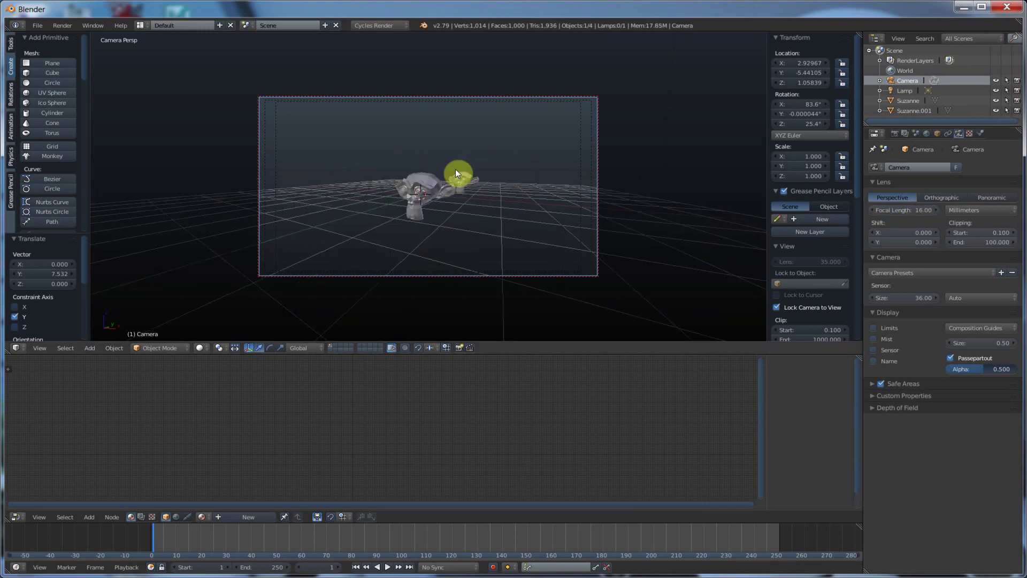
pyautogui.click(920, 211)
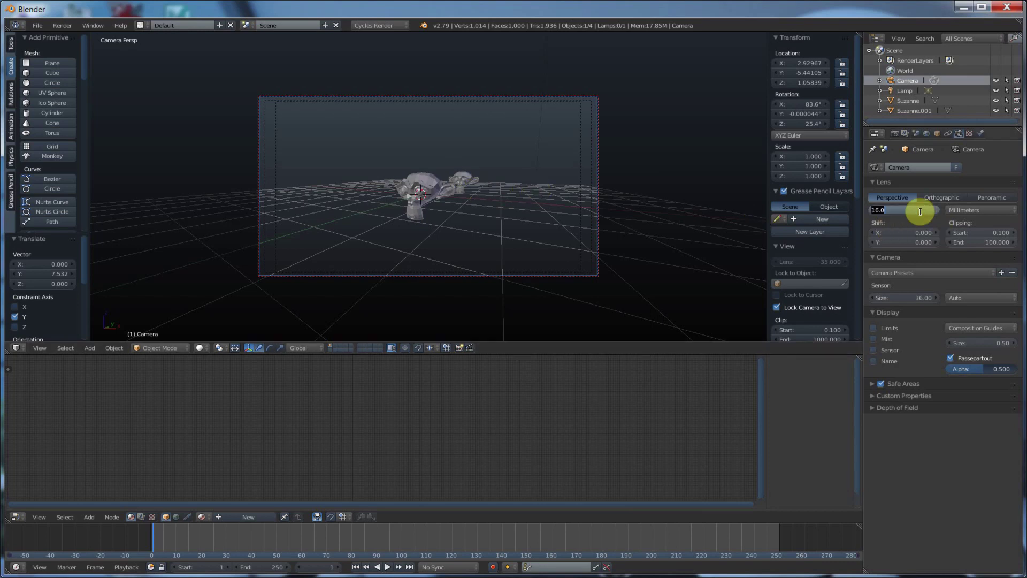
pyautogui.write('300')
pyautogui.press('Return')
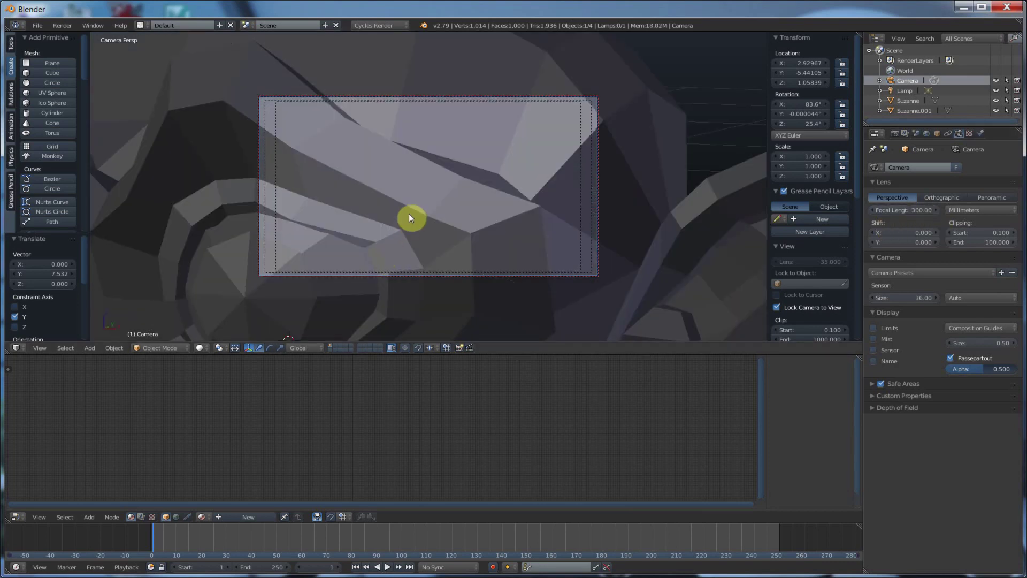
pyautogui.scroll(-8, 409, 214)
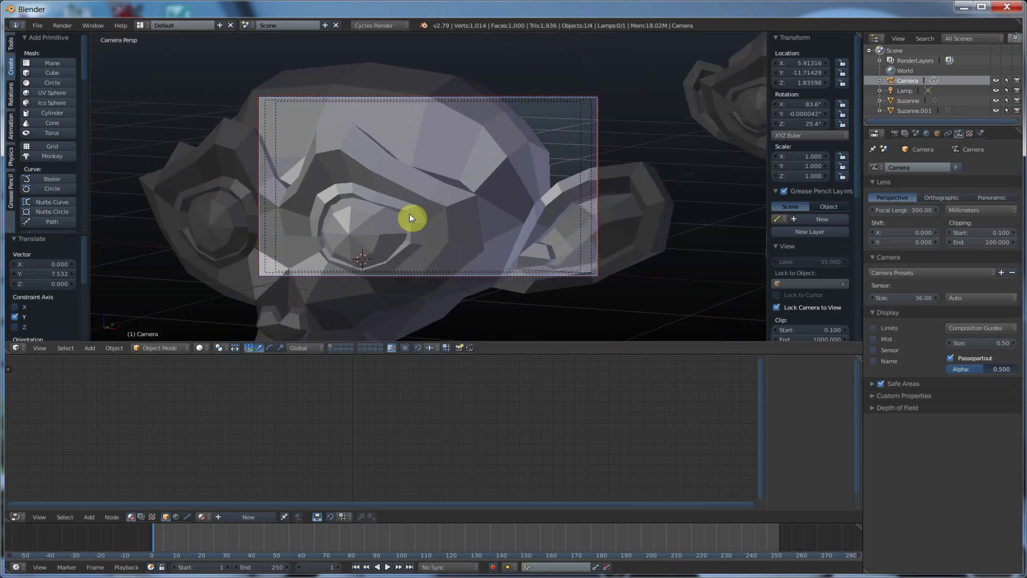
pyautogui.moveTo(409, 214)
pyautogui.mouseDown(button='middle')
pyautogui.moveTo(402, 201)
pyautogui.moveTo(415, 198)
pyautogui.mouseUp(button='middle')
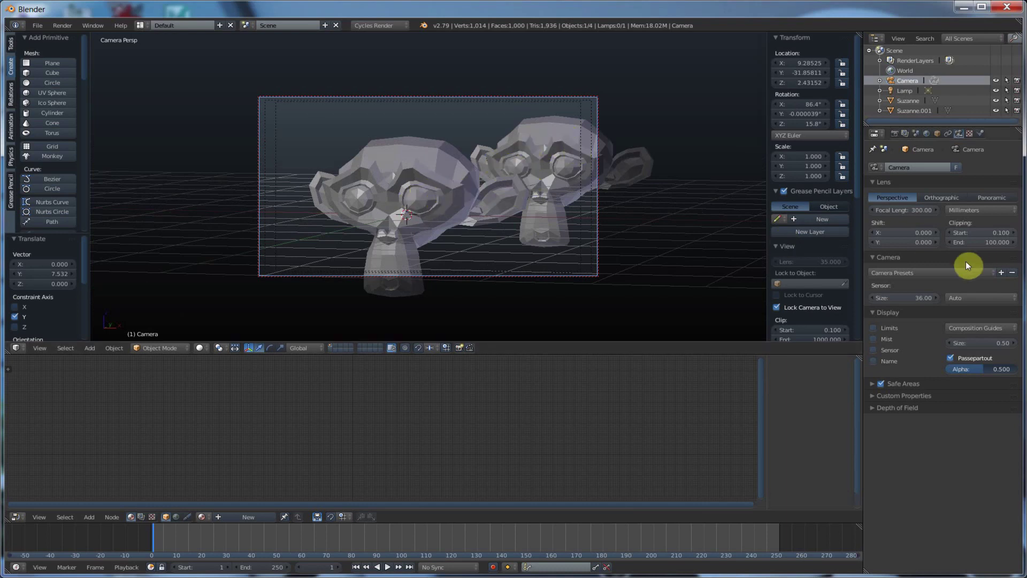
# Settle on a 50 mm focal length after trying 35, and reframe the camera at 3.30, -6.73, 0.88.
pyautogui.moveTo(923, 209); pyautogui.dragTo(877, 210)
pyautogui.click(923, 210)
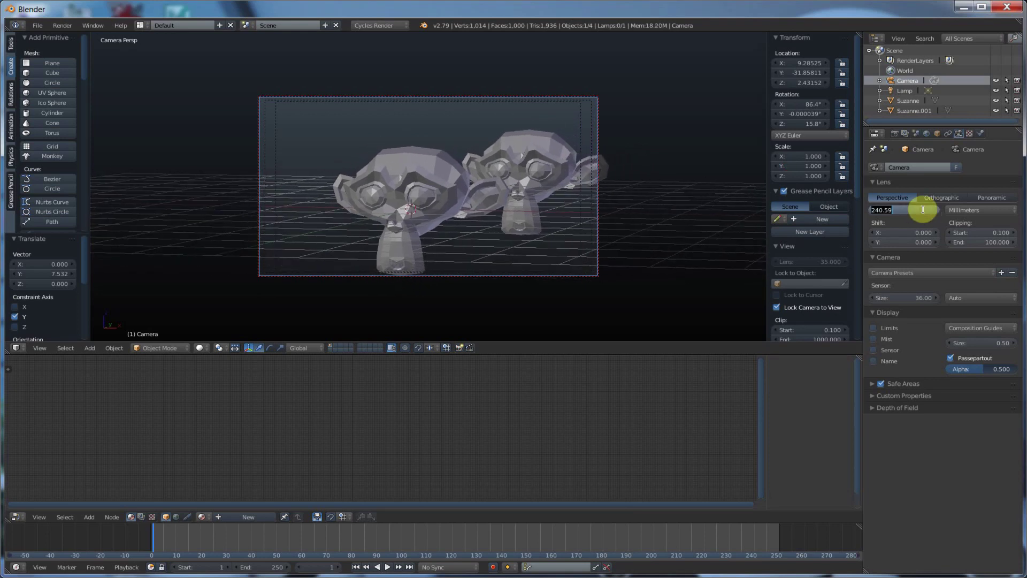
pyautogui.write('35')
pyautogui.press('Return')
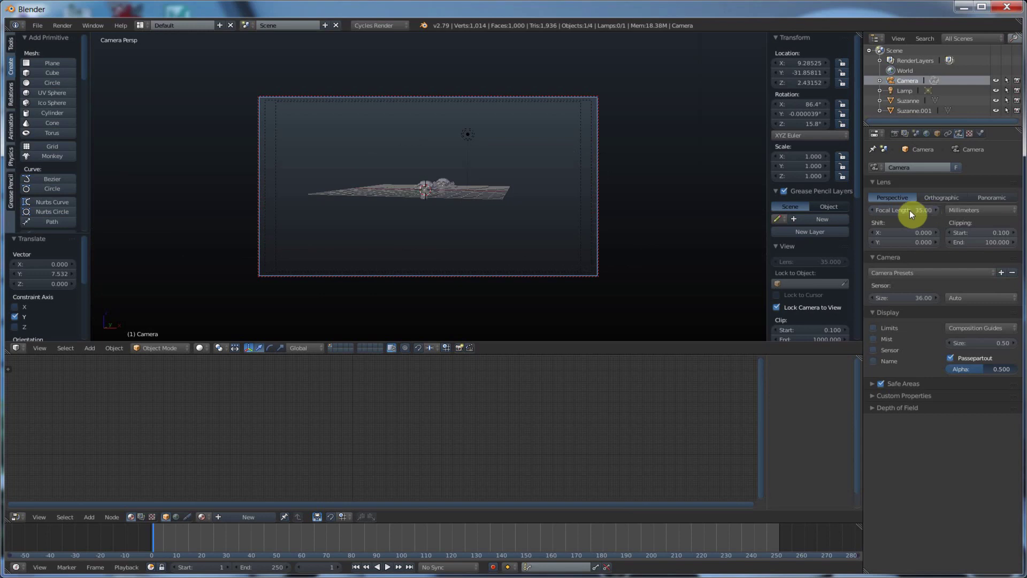
pyautogui.click(925, 211)
pyautogui.write('50')
pyautogui.press('Return')
pyautogui.scroll(2, 537, 200)
pyautogui.scroll(3, 538, 200)
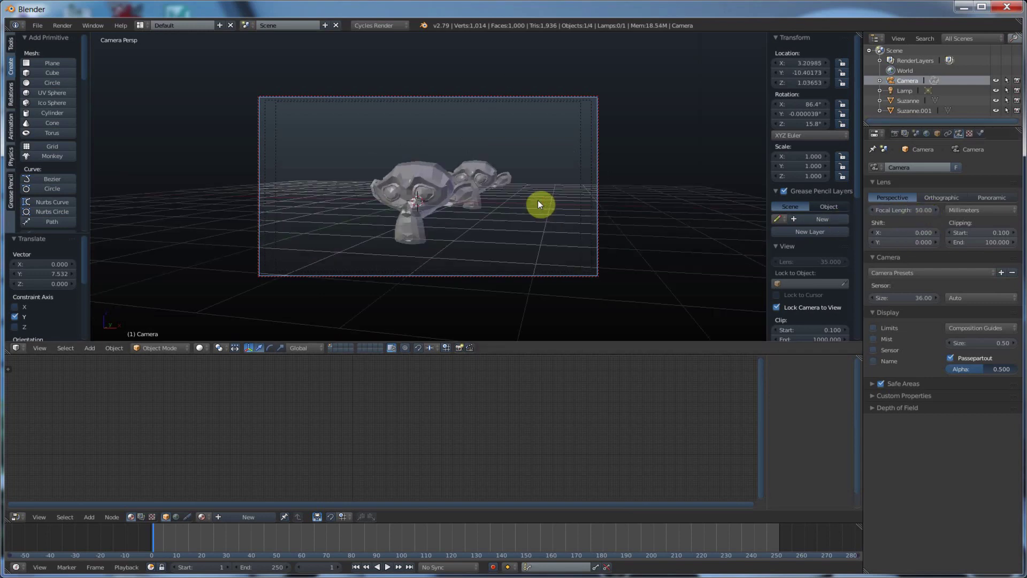
pyautogui.moveTo(538, 200); pyautogui.dragTo(509, 197, button='middle')
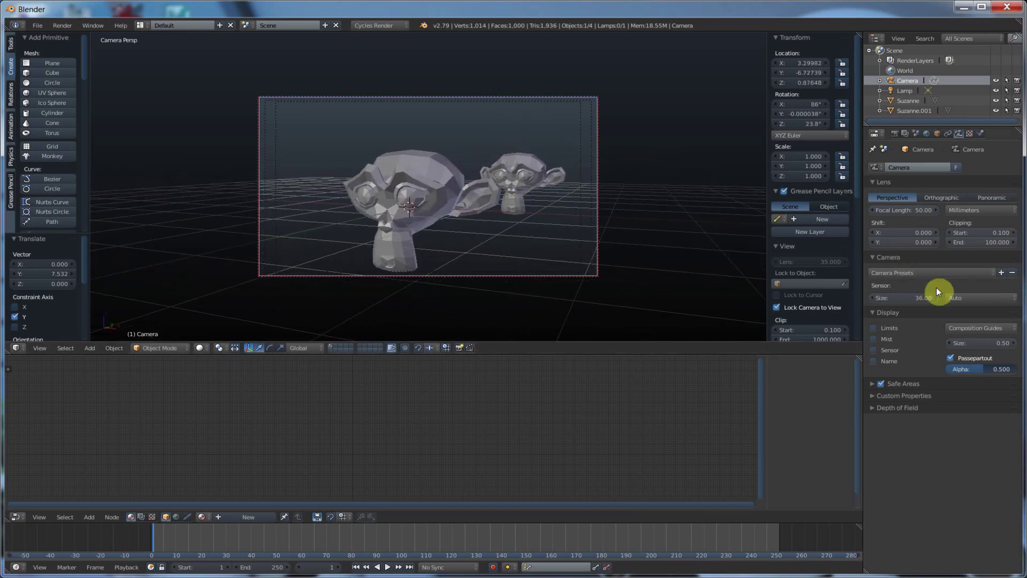
# Open the Camera Presets dropdown and scroll through the sensor preset list.
pyautogui.click(902, 273)
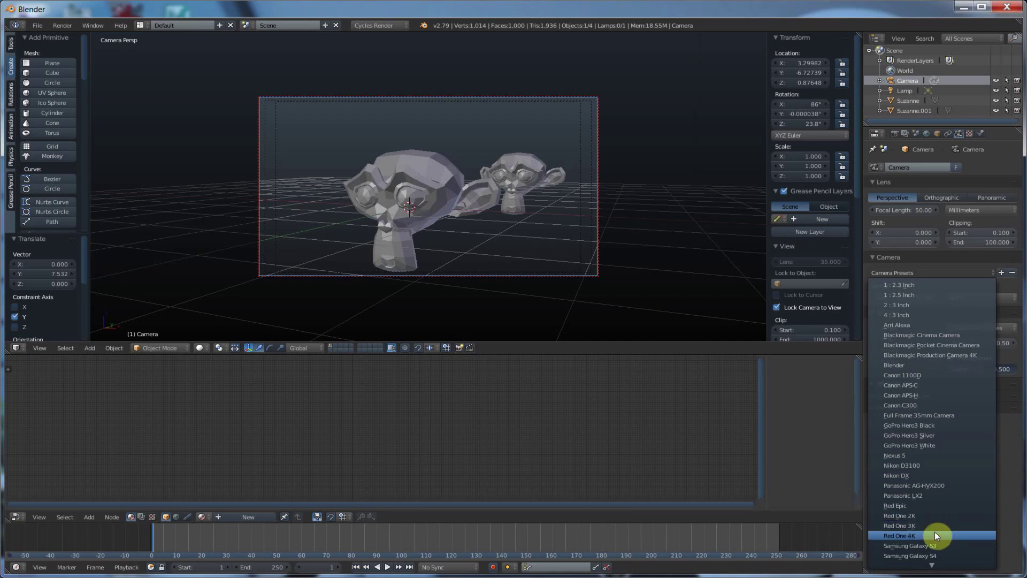
pyautogui.scroll(-6, 941, 547)
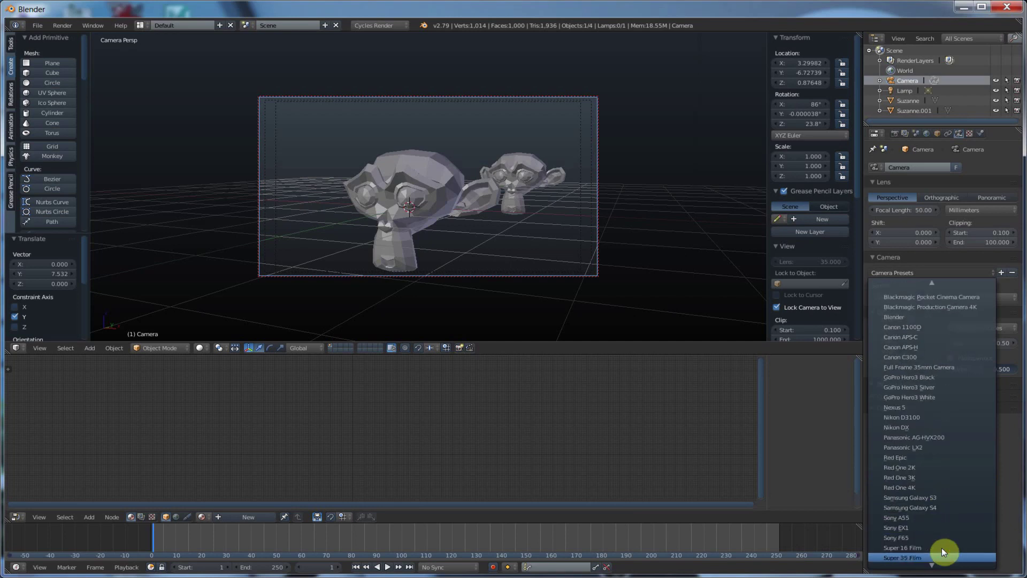
pyautogui.scroll(-3, 942, 547)
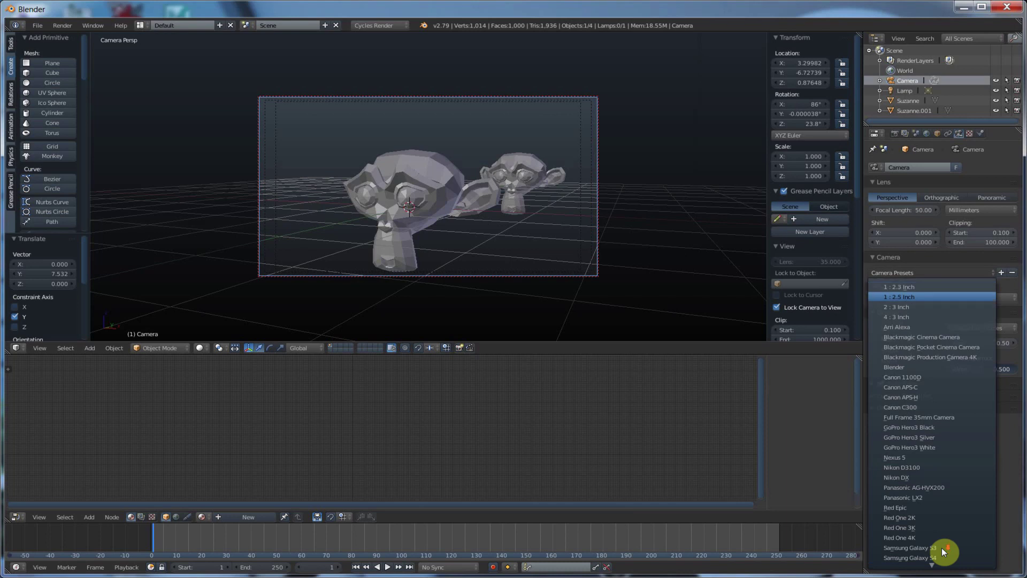
pyautogui.scroll(2, 942, 547)
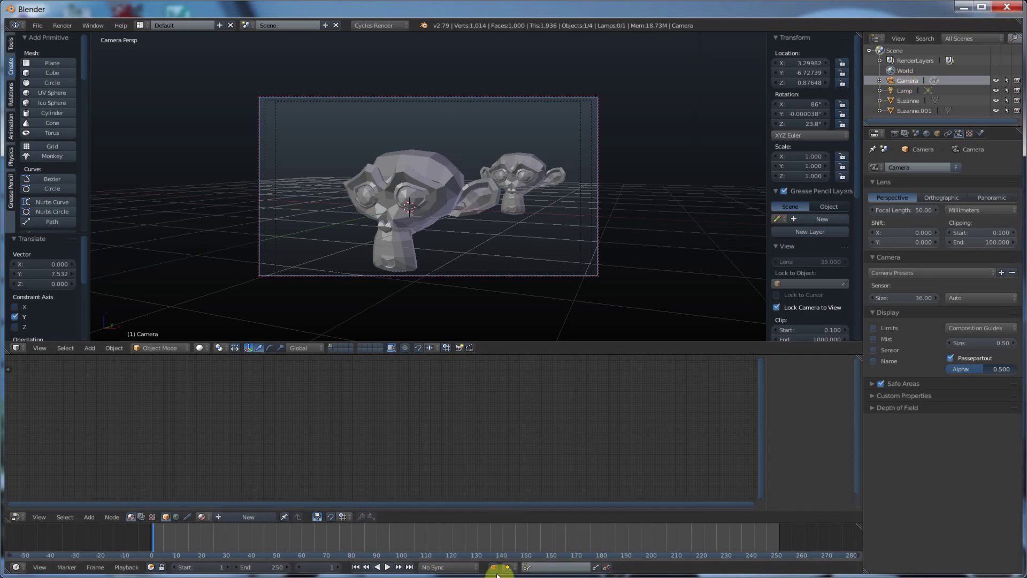
# Make LocRot the active keying set and insert 6 location and rotation keys on the camera at frame 1.
pyautogui.click(529, 567)
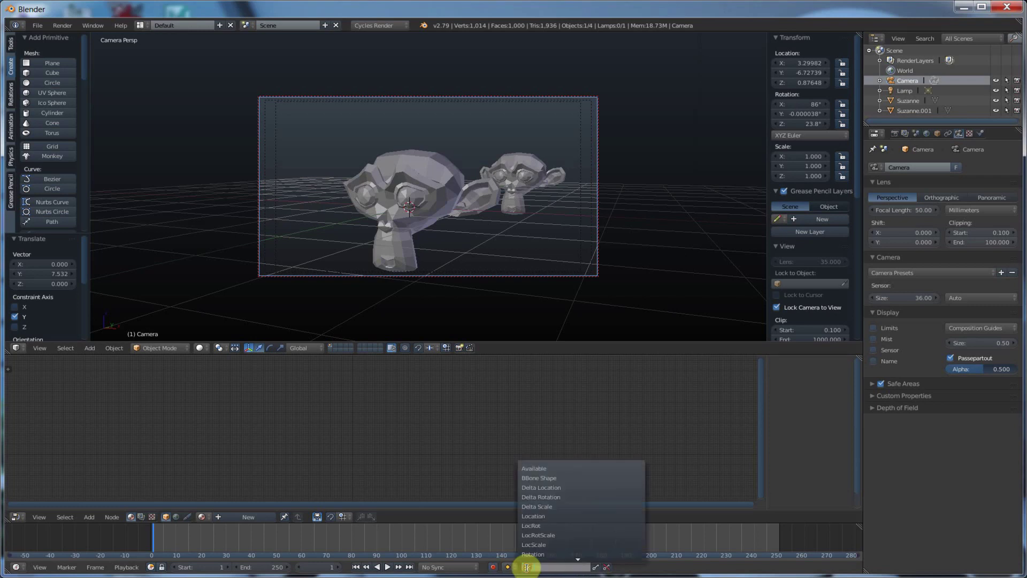
pyautogui.click(528, 527)
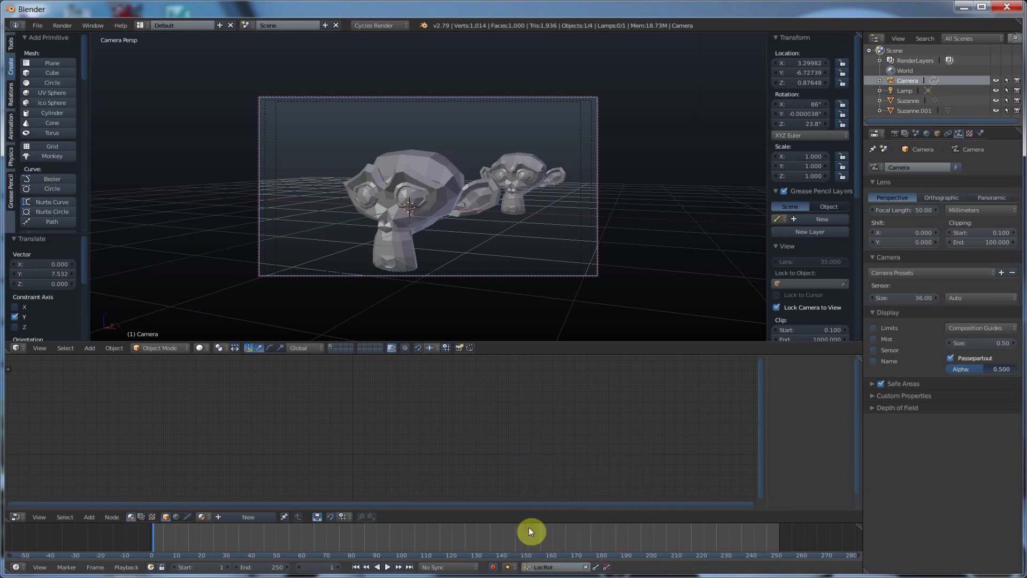
pyautogui.click(597, 567)
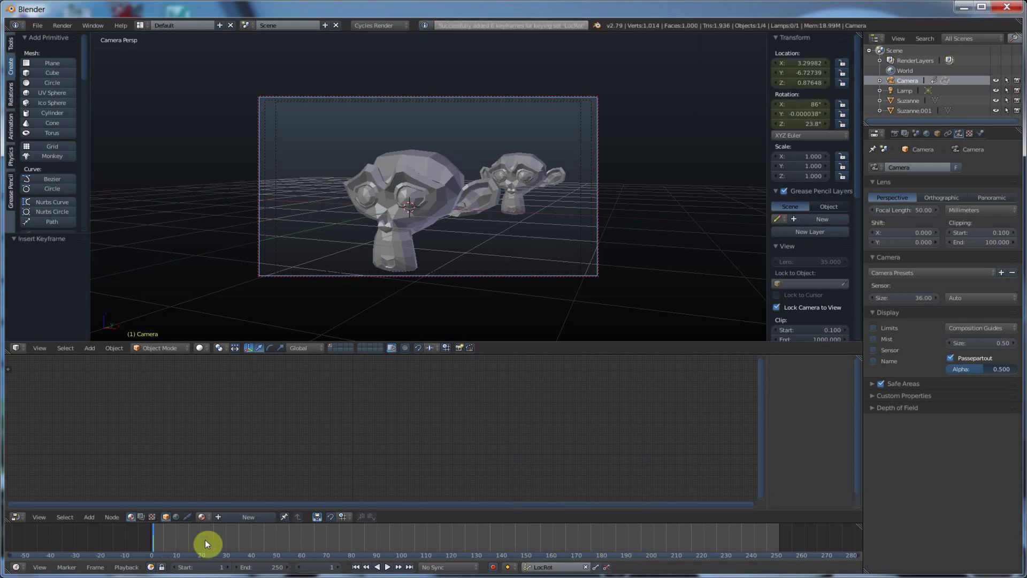
# At frame 24, orbit the locked camera view to a new angle and key its LocRot, then scrub back.
pyautogui.hotkey('alt', 'a')
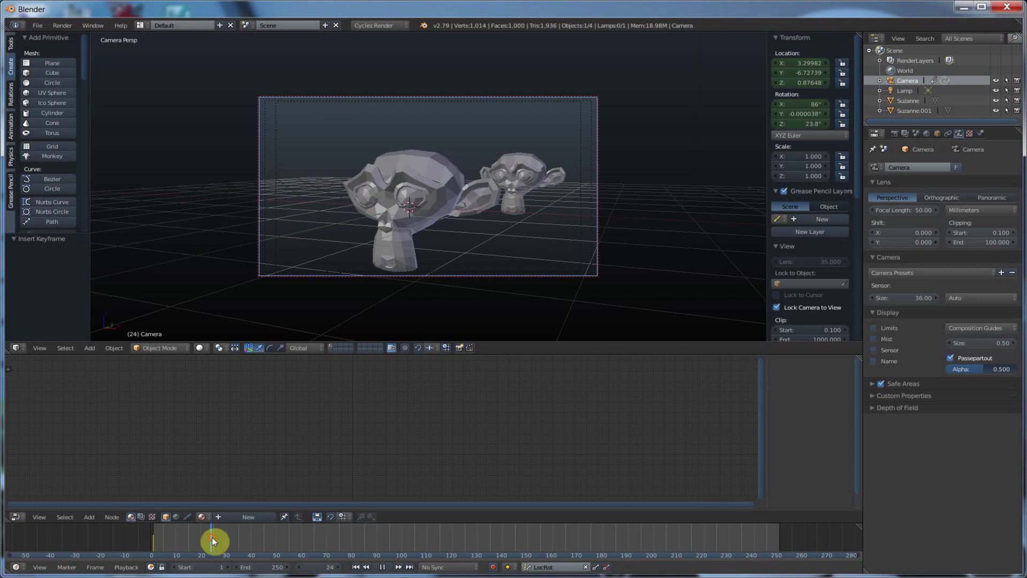
pyautogui.hotkey('alt', 'a')
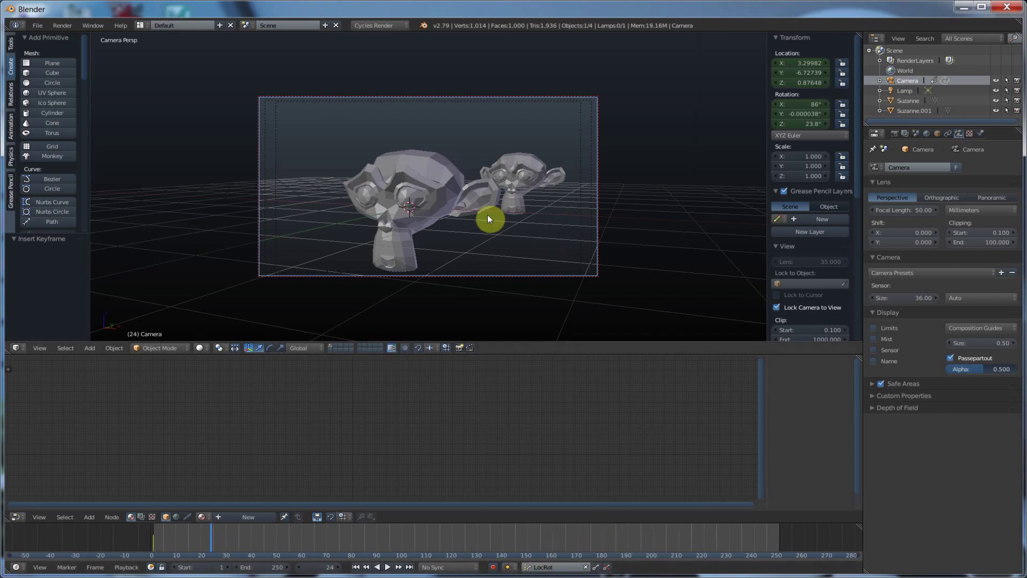
pyautogui.moveTo(487, 206); pyautogui.dragTo(556, 204, button='middle')
pyautogui.click(595, 566)
pyautogui.moveTo(202, 543); pyautogui.dragTo(153, 551)
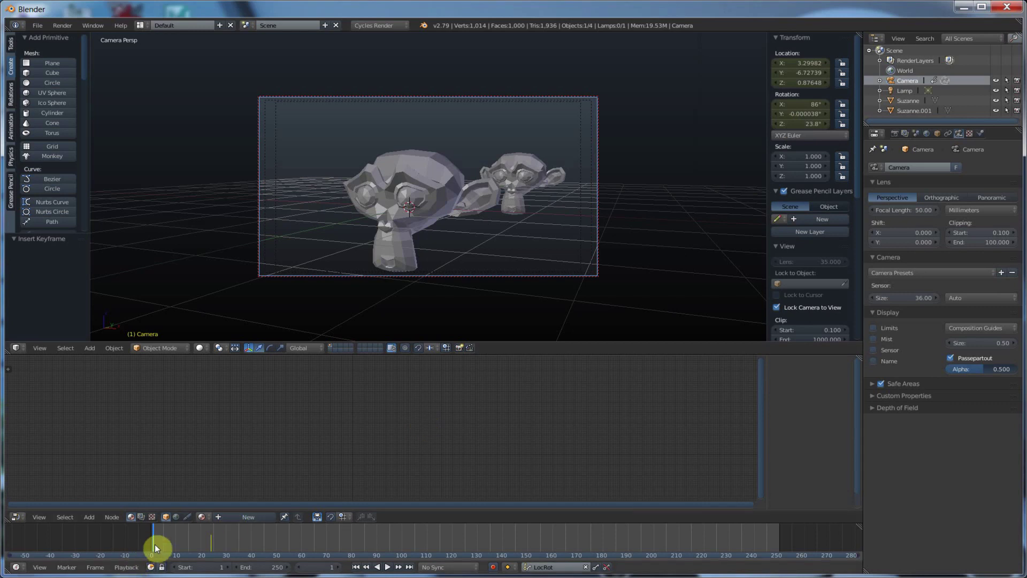
# Play the sweep and scrub to frame 24, ending at -3.41, -6.55, 0.33, rotation 90°, 0°, -27.1°.
pyautogui.hotkey('alt', 'a')
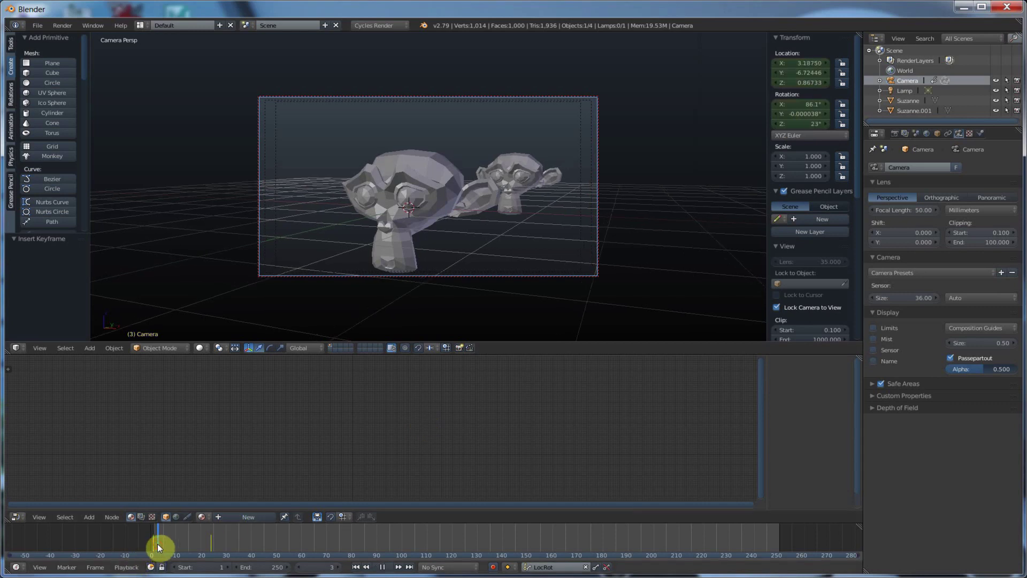
pyautogui.moveTo(157, 544)
pyautogui.mouseDown()
pyautogui.moveTo(181, 545)
pyautogui.moveTo(152, 548)
pyautogui.mouseUp()
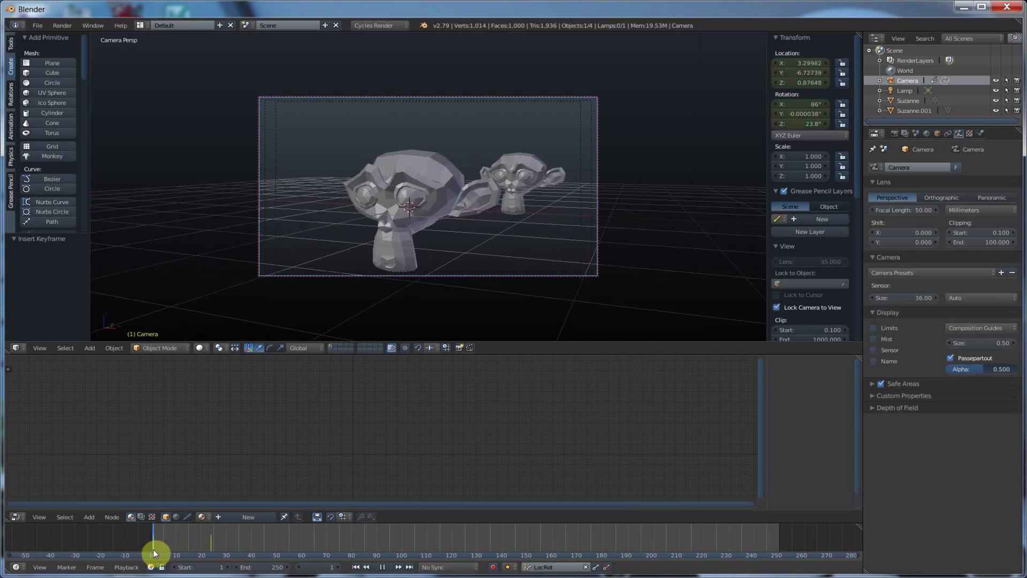
pyautogui.moveTo(153, 548); pyautogui.dragTo(210, 540)
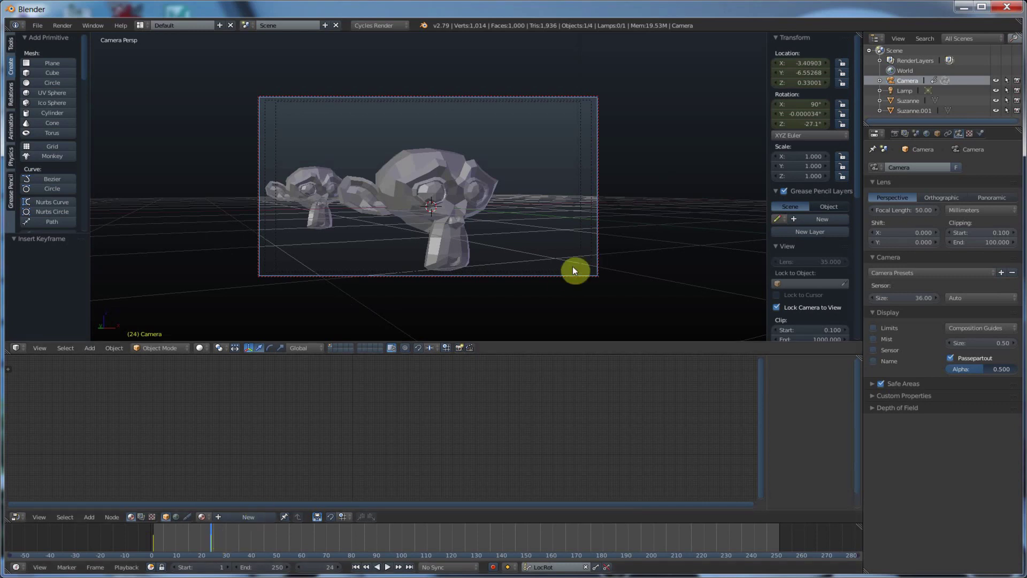